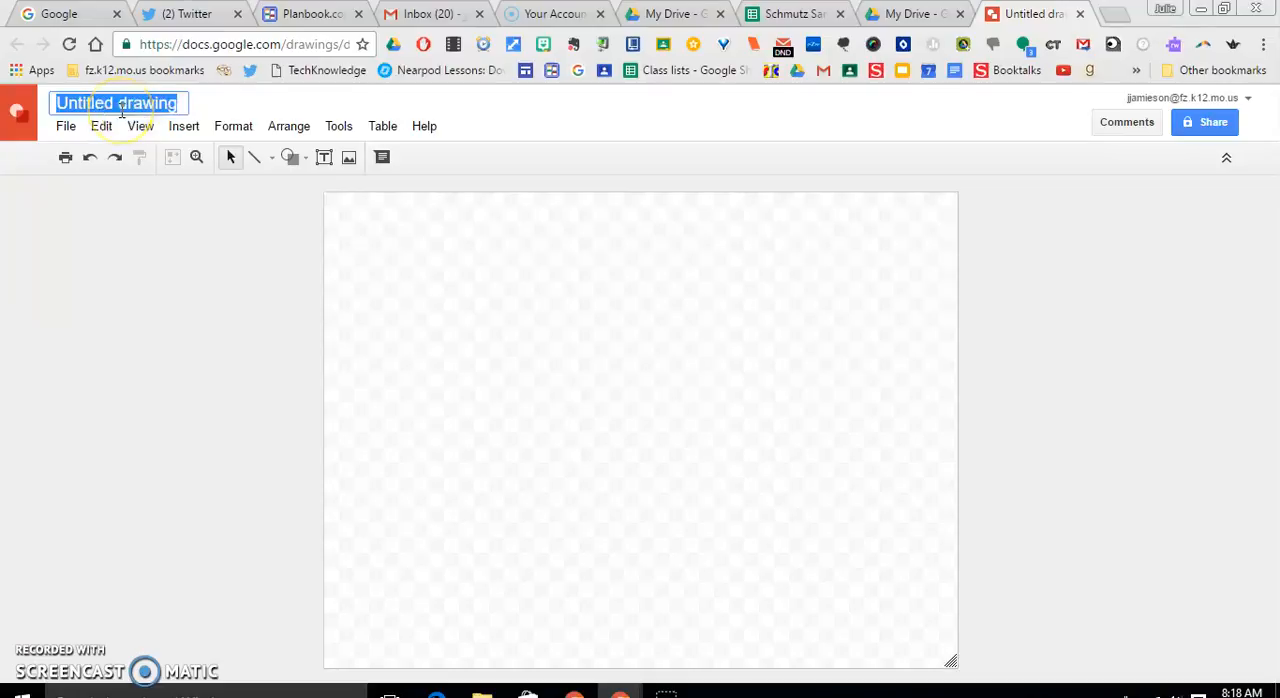
Rename the untitled drawing with the teacher's title and name in possessive form, followed by "Class Favorites"
key(BackSpace)
text(M)
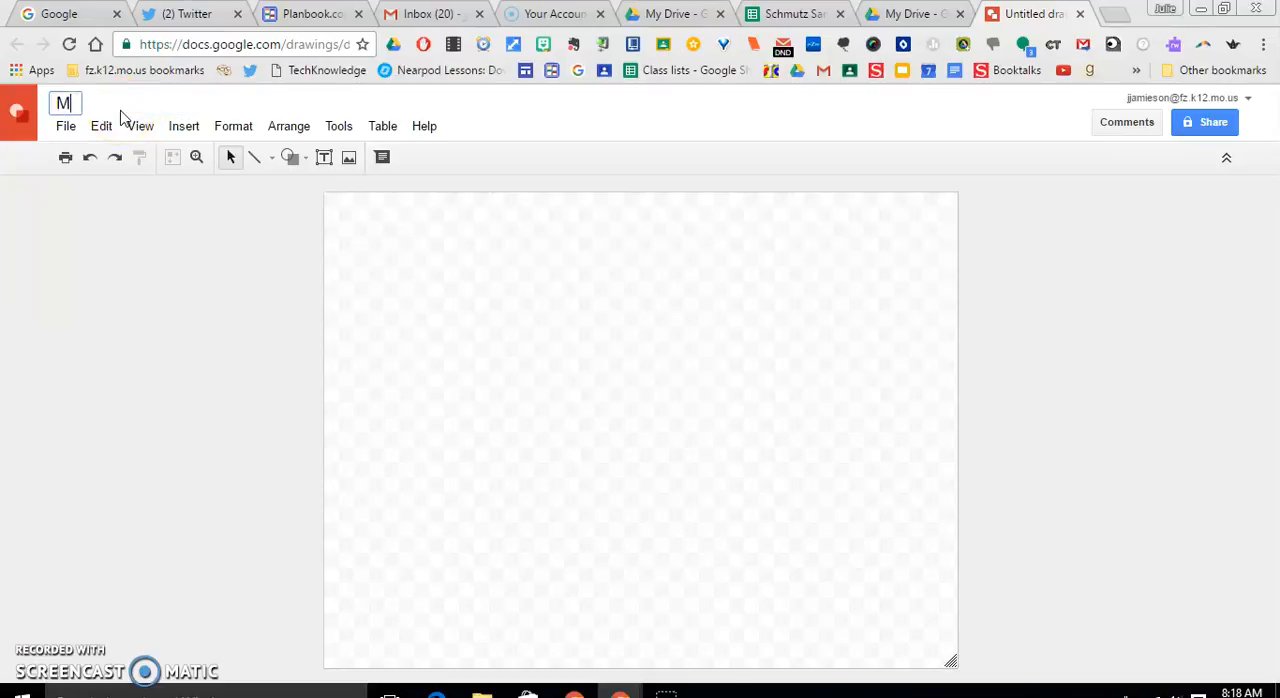
text(rs. Schmutz)
key(BackSpace)
text(z's )
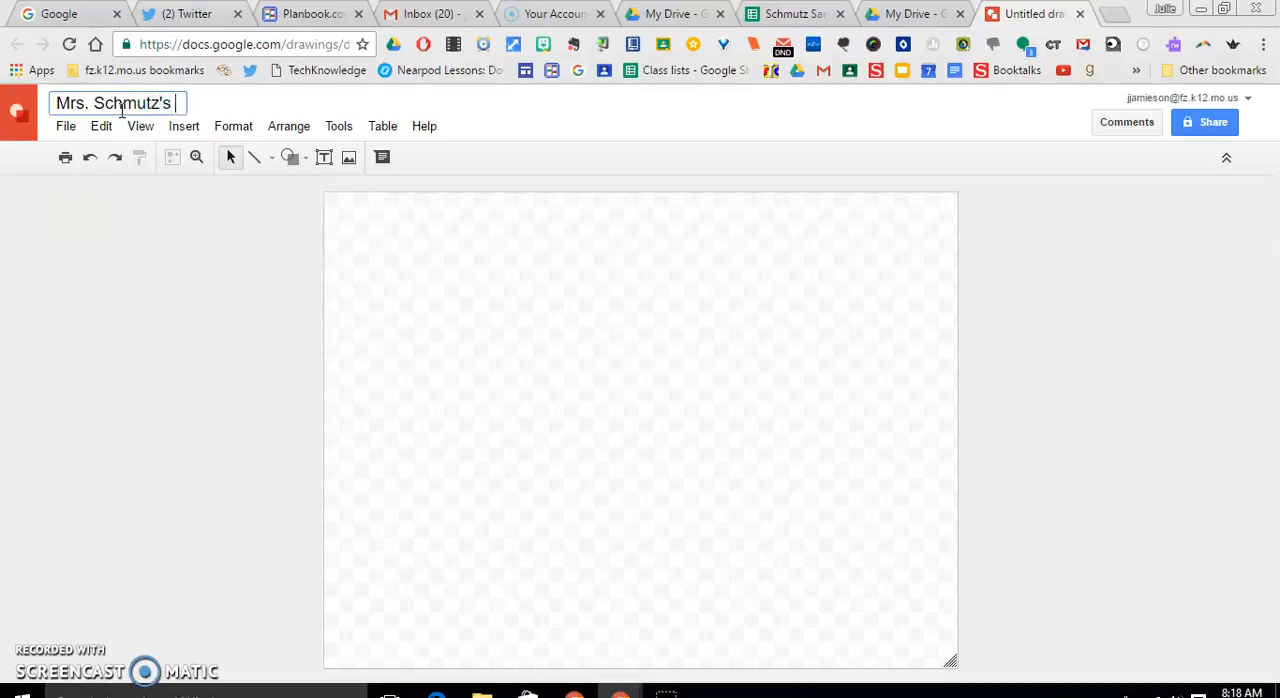
text(Class )
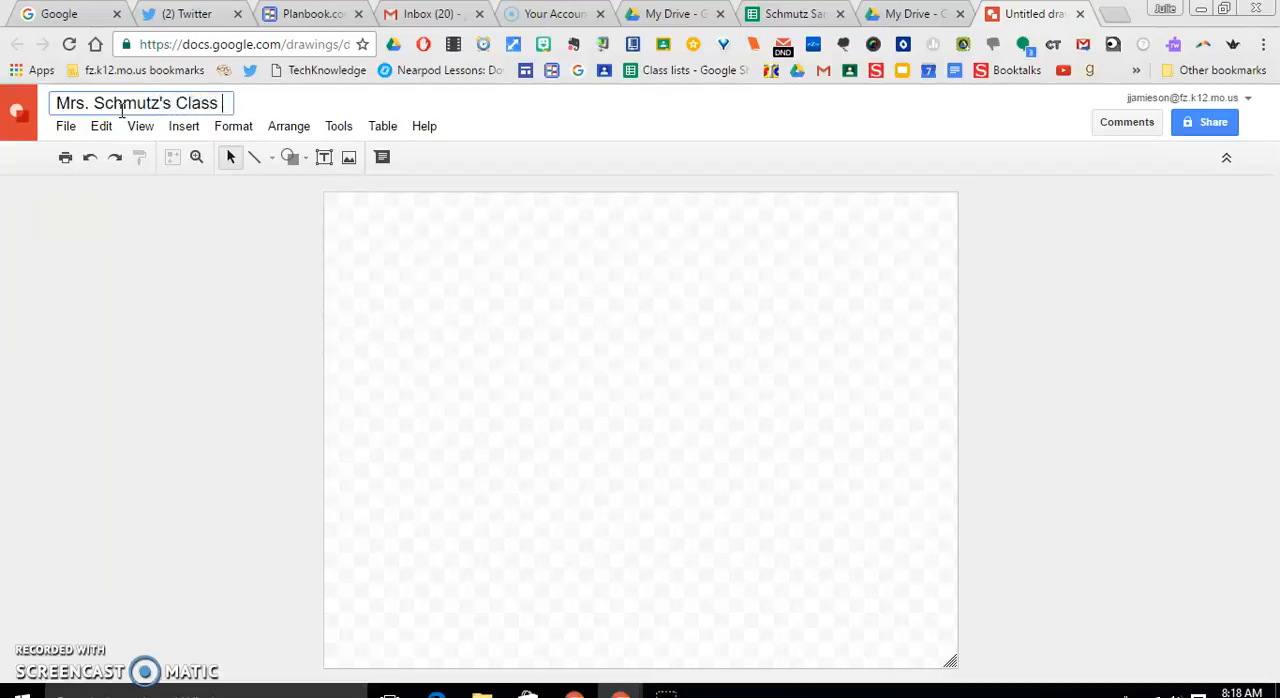
text(Favorites)
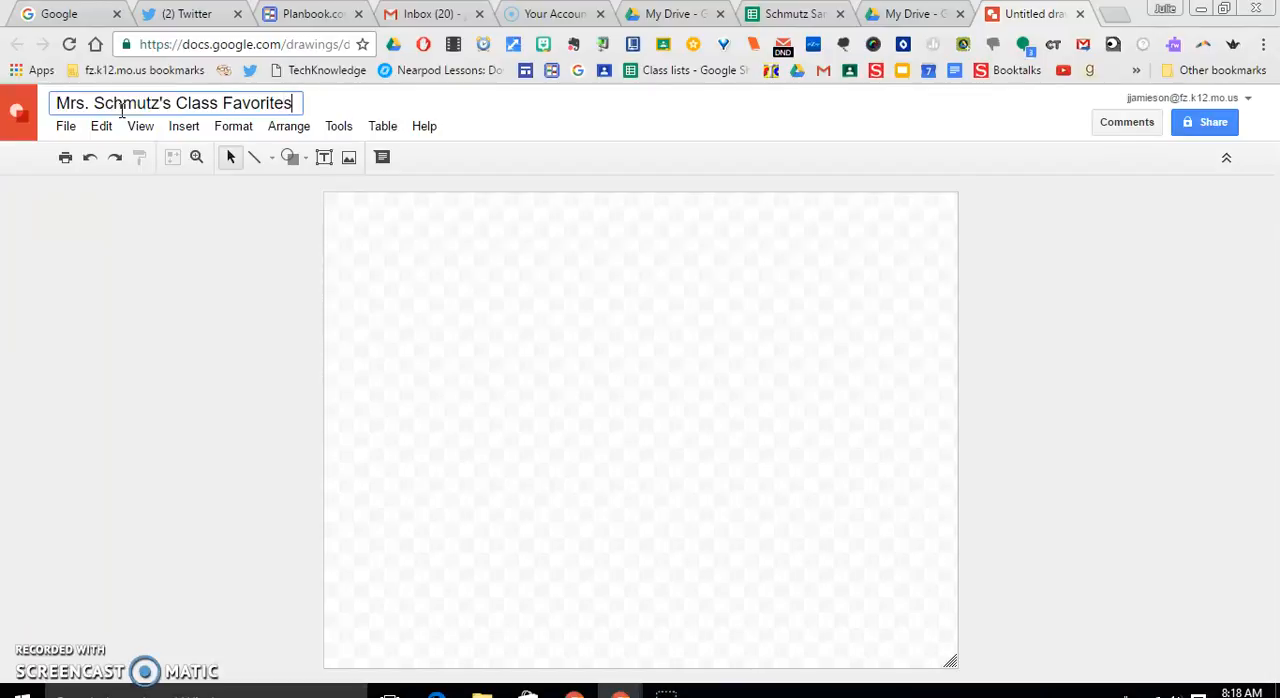
click(450, 229)
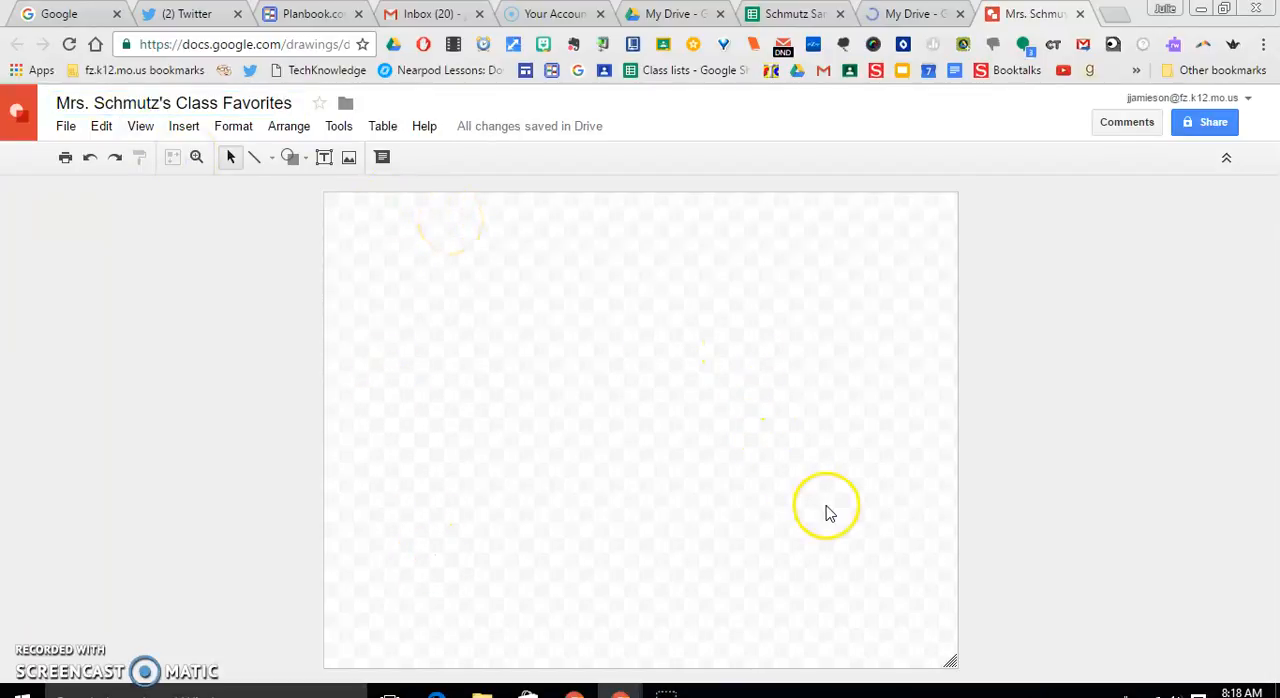
Widen the drawing canvas to nearly fill the workspace and set its background to medium gray
drag(951, 663, 1206, 665)
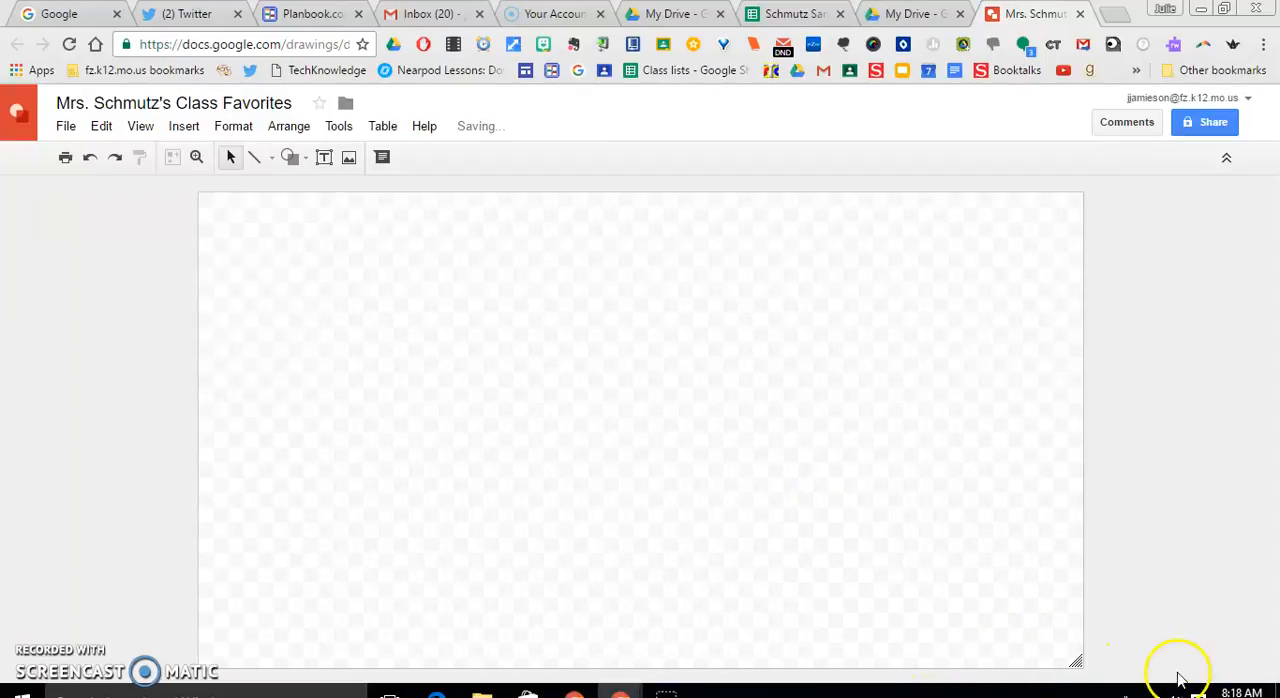
drag(1075, 661, 1157, 665)
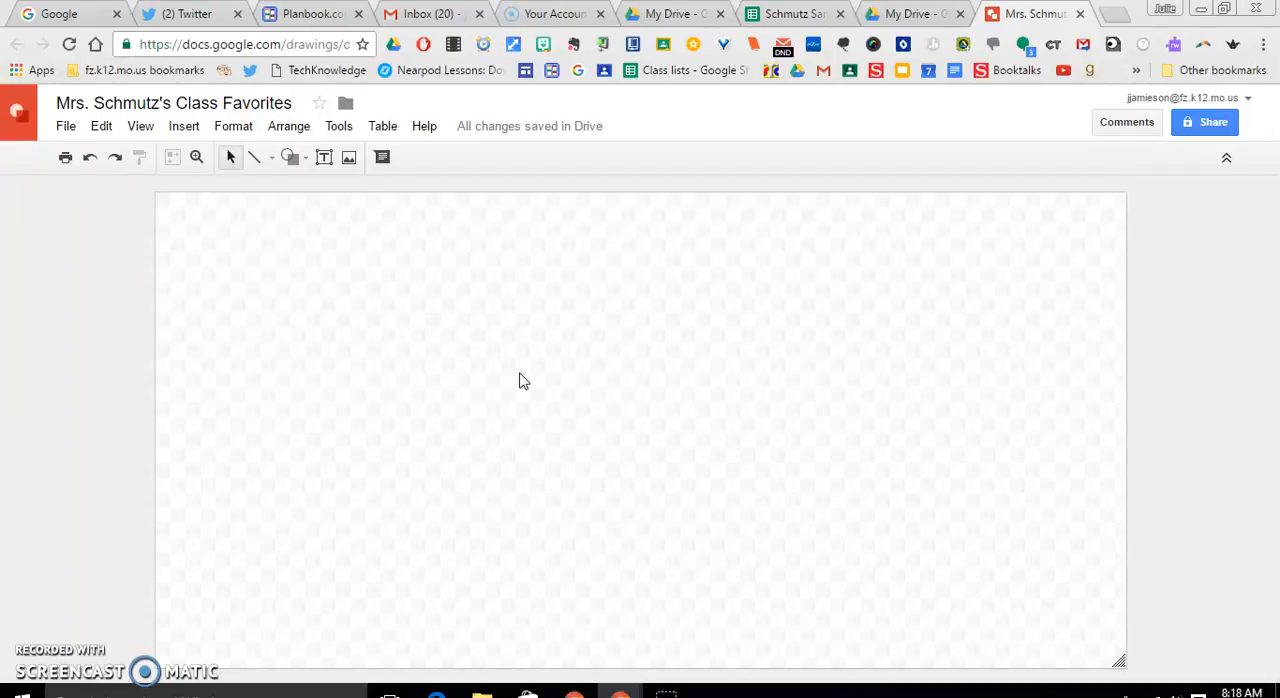
right_click(520, 381)
mouse_move(563, 507)
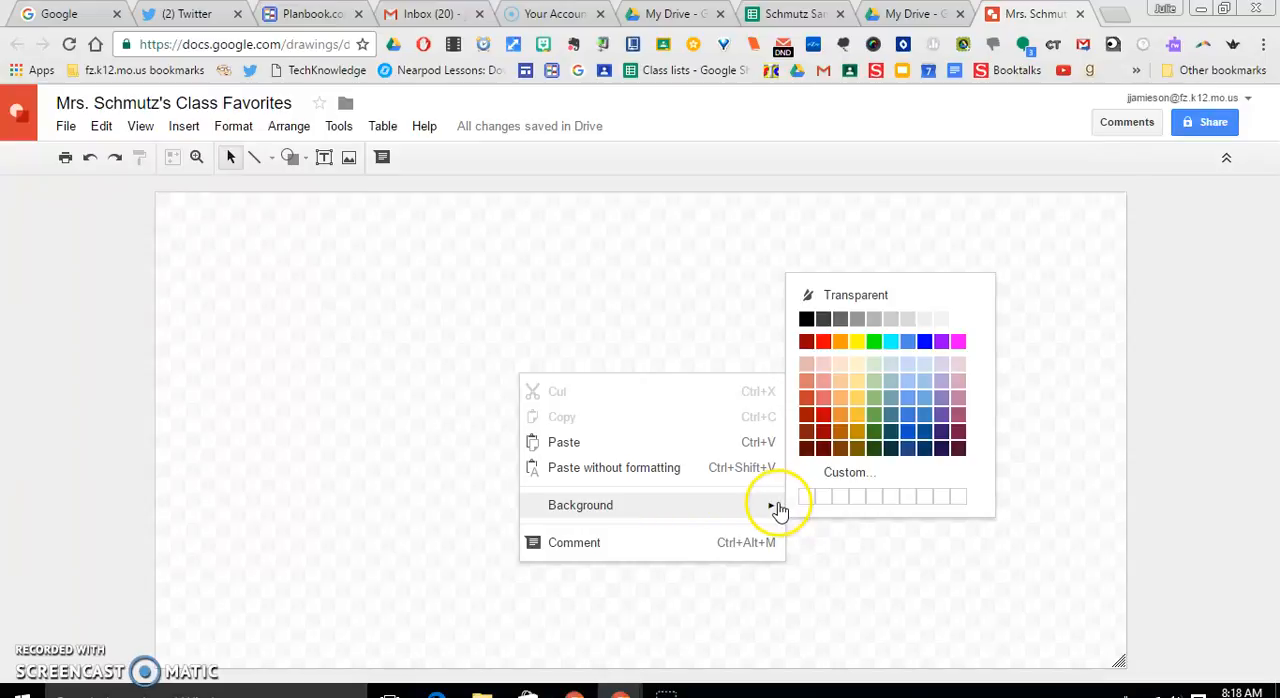
click(856, 319)
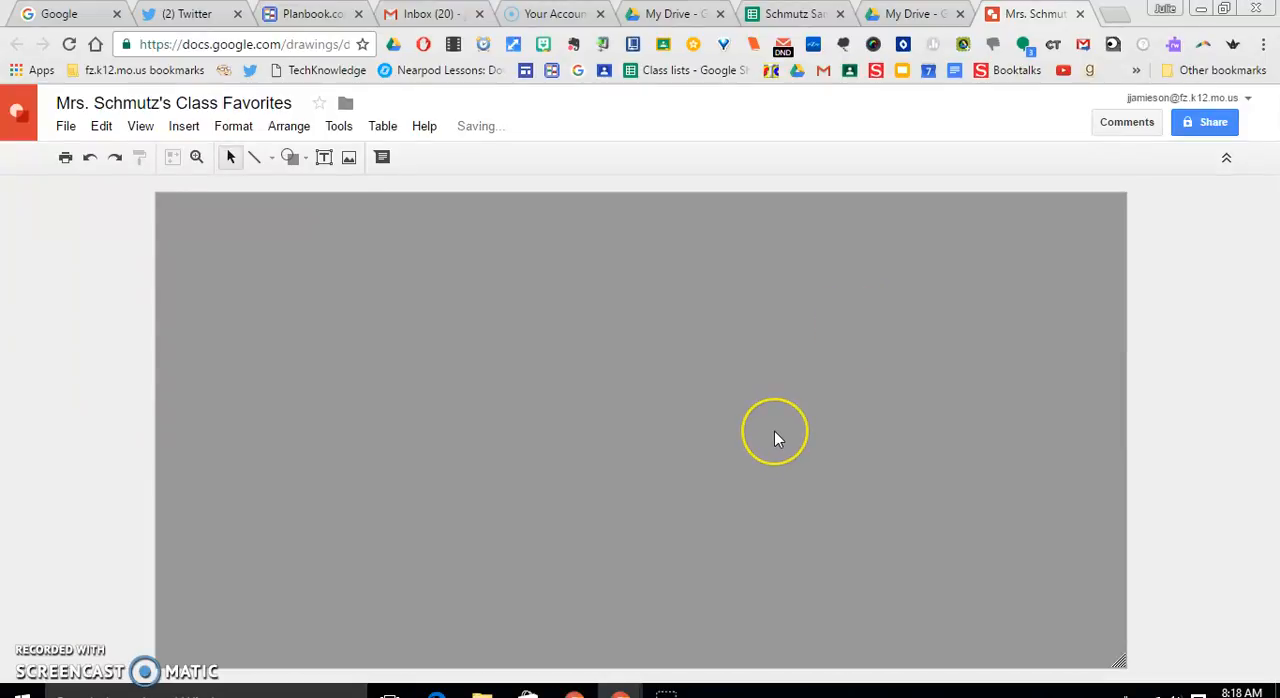
click(686, 479)
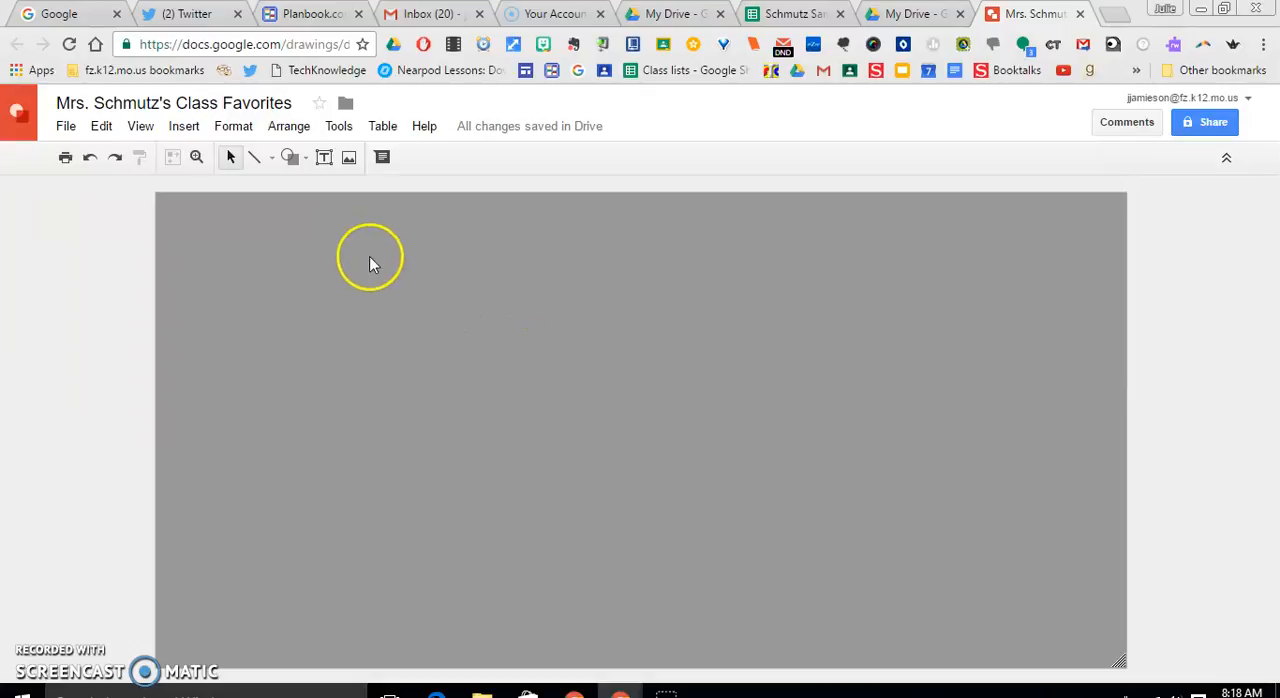
Add a wide text box and position it horizontally centered near the canvas's upper edge
click(325, 160)
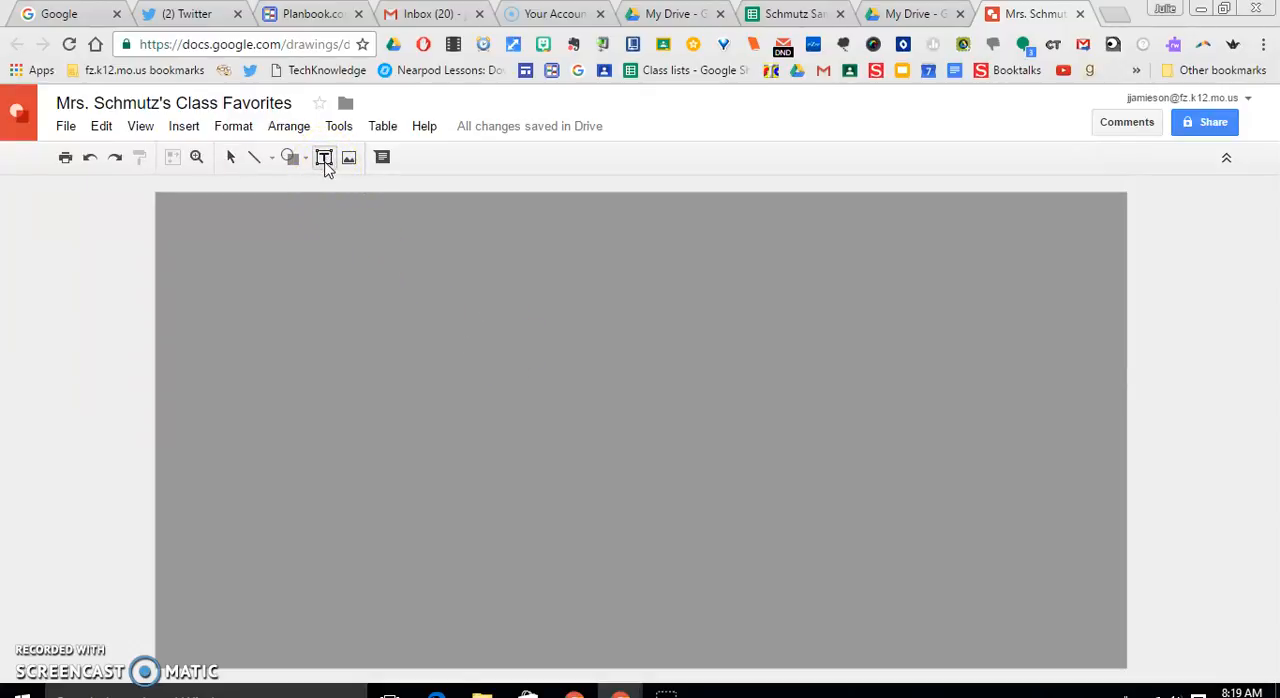
click(462, 291)
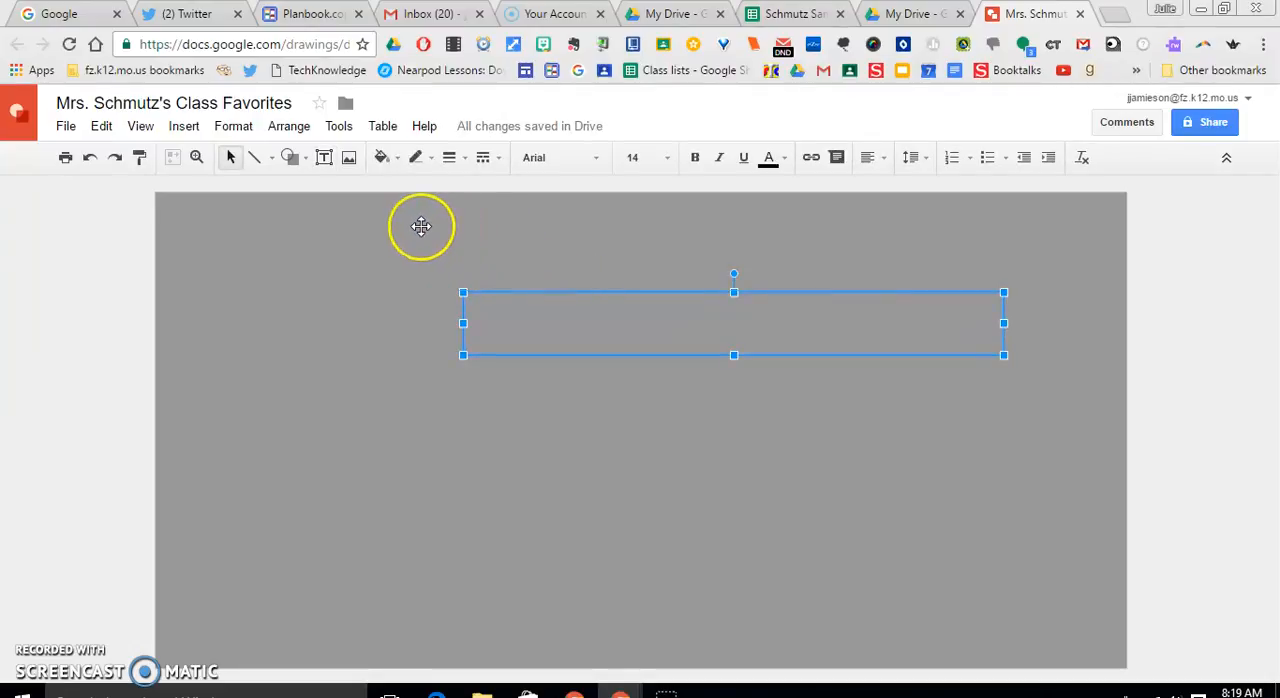
drag(595, 293, 429, 229)
drag(724, 231, 797, 229)
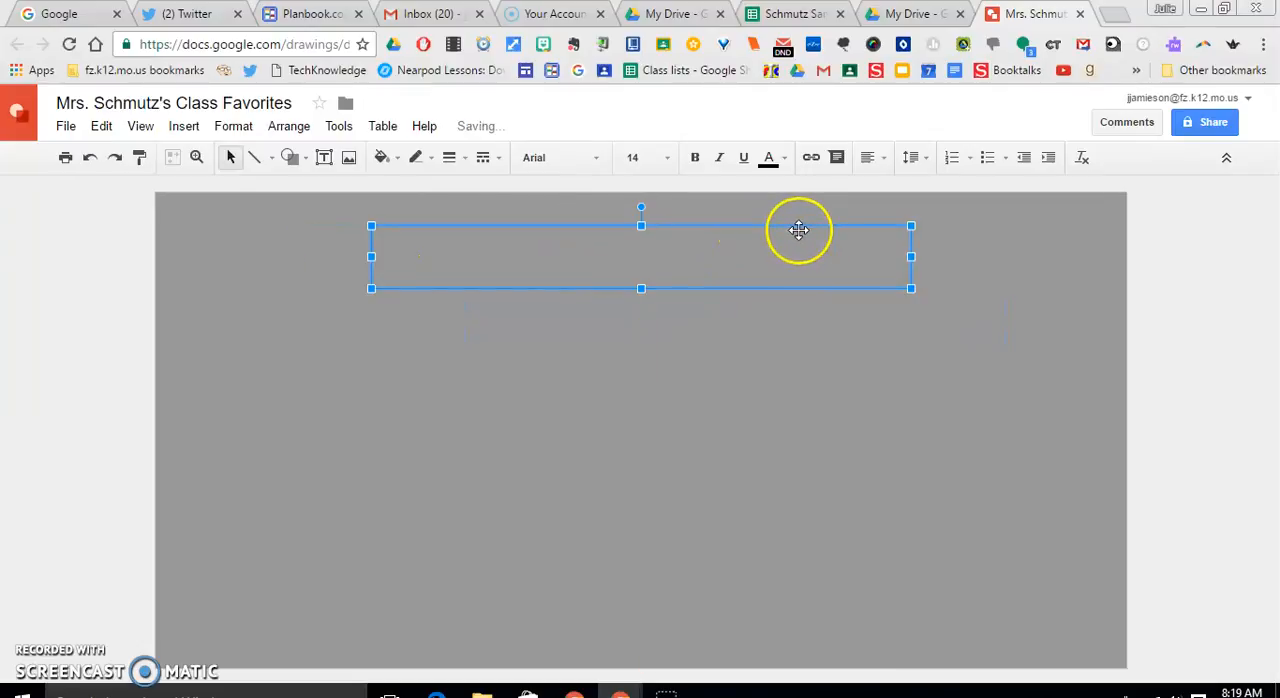
Copy the drawing's file name and paste it into the text box as the heading
click(416, 258)
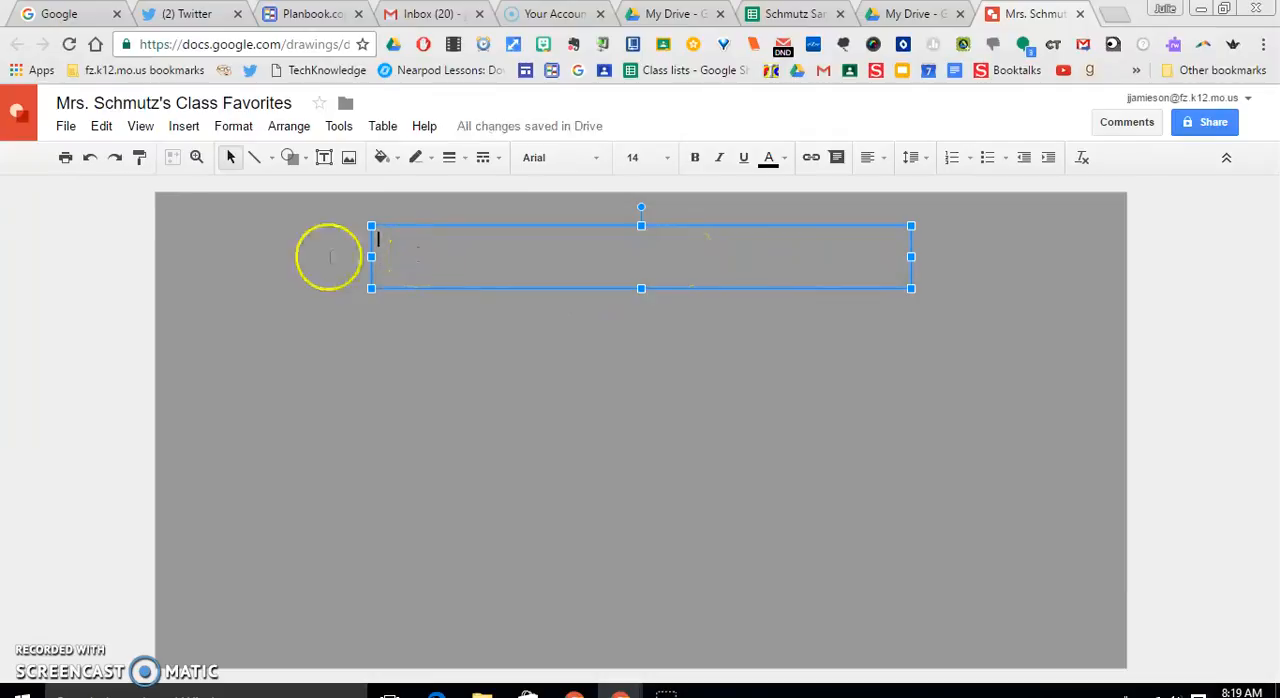
click(58, 102)
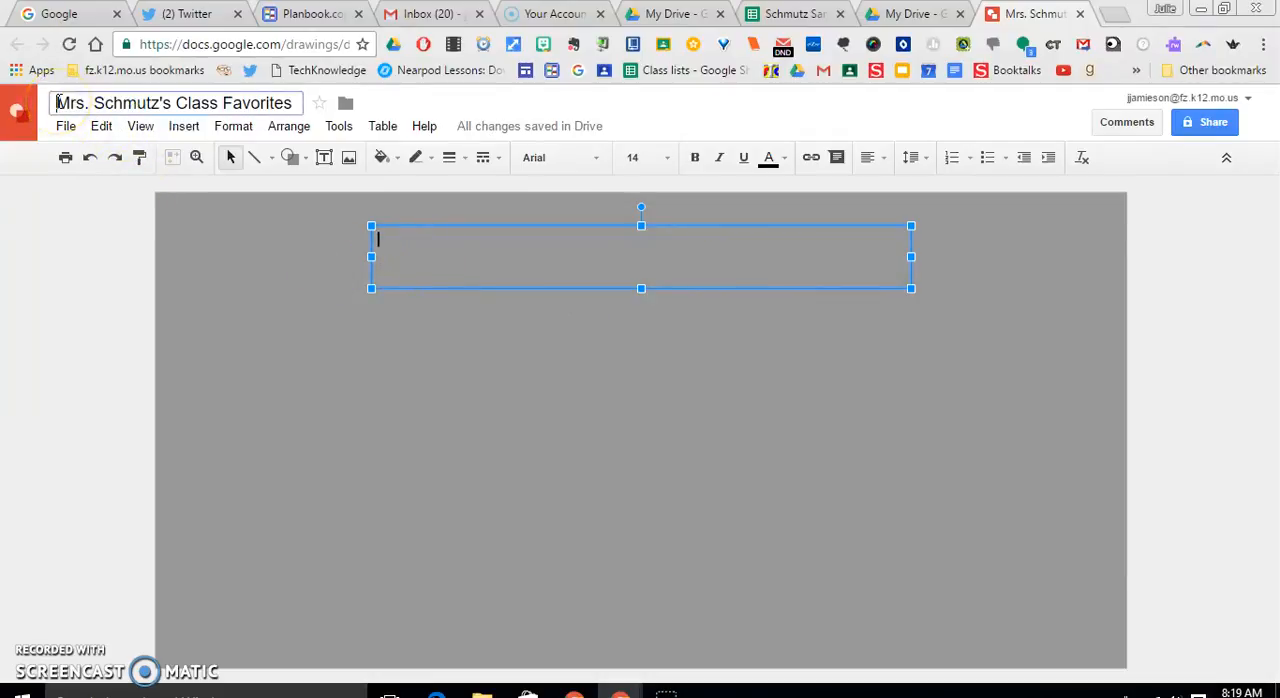
drag(58, 102, 296, 102)
key(ctrl+c)
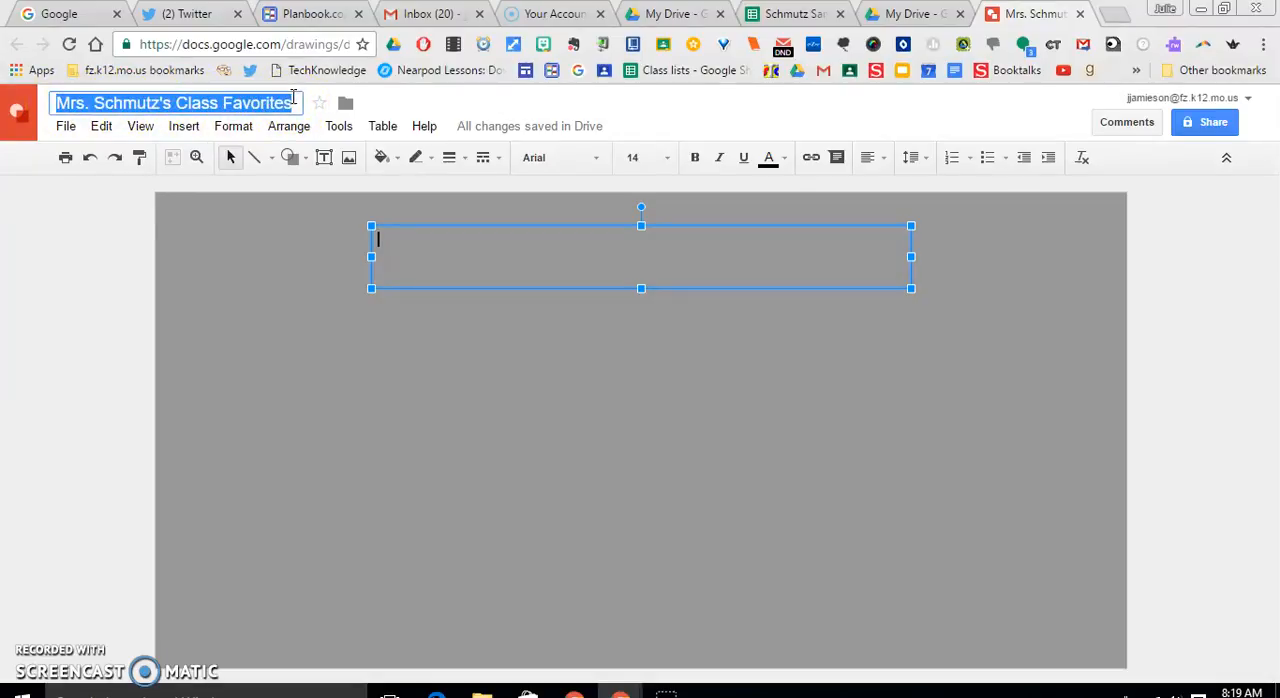
click(438, 246)
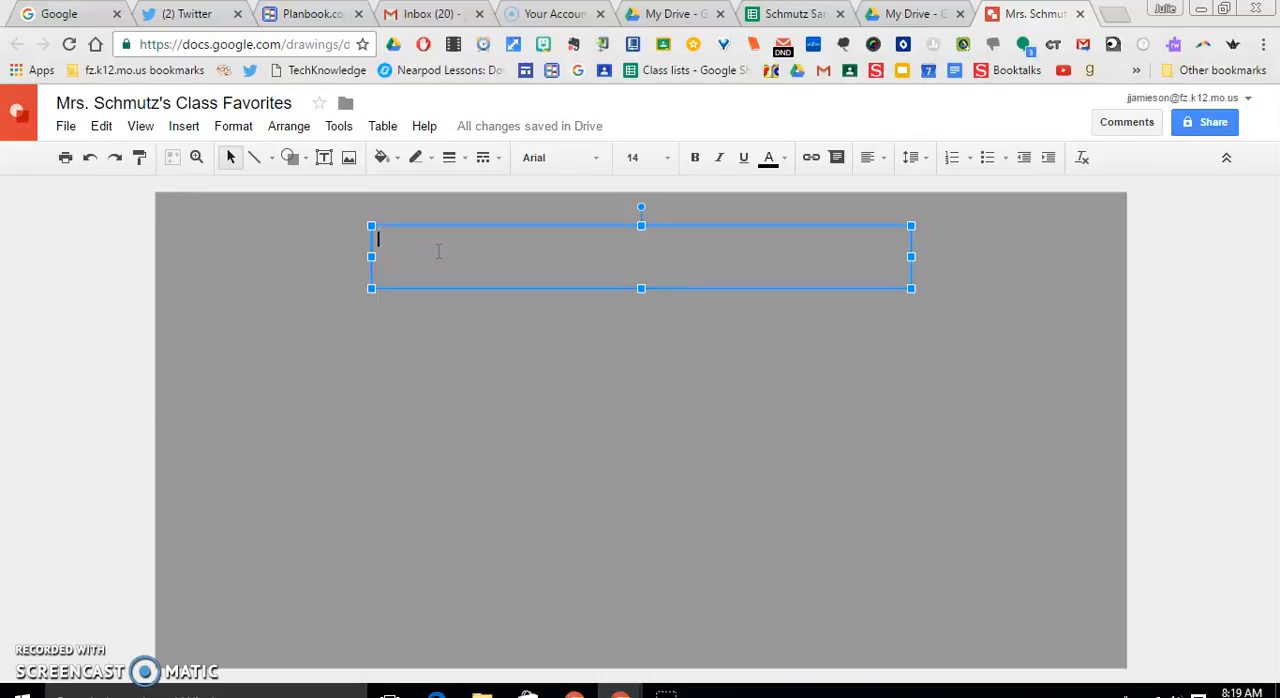
key(ctrl+v)
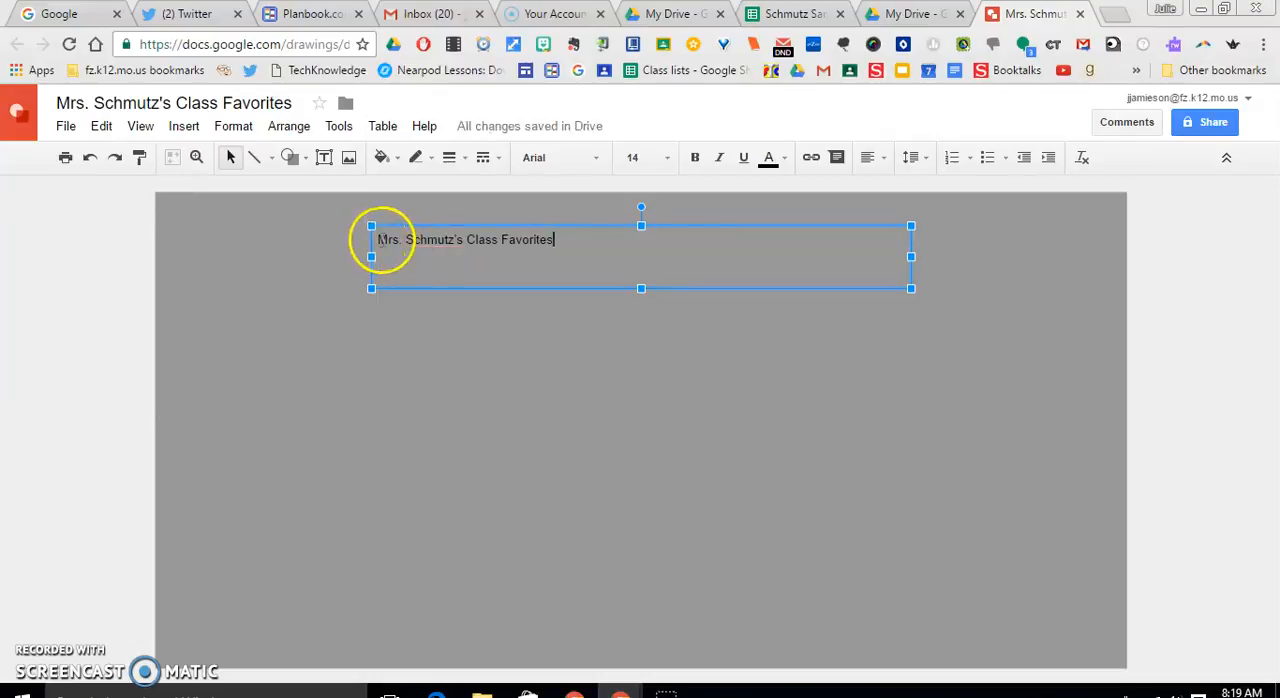
Set the font size of the whole heading text to 48
drag(378, 240, 623, 246)
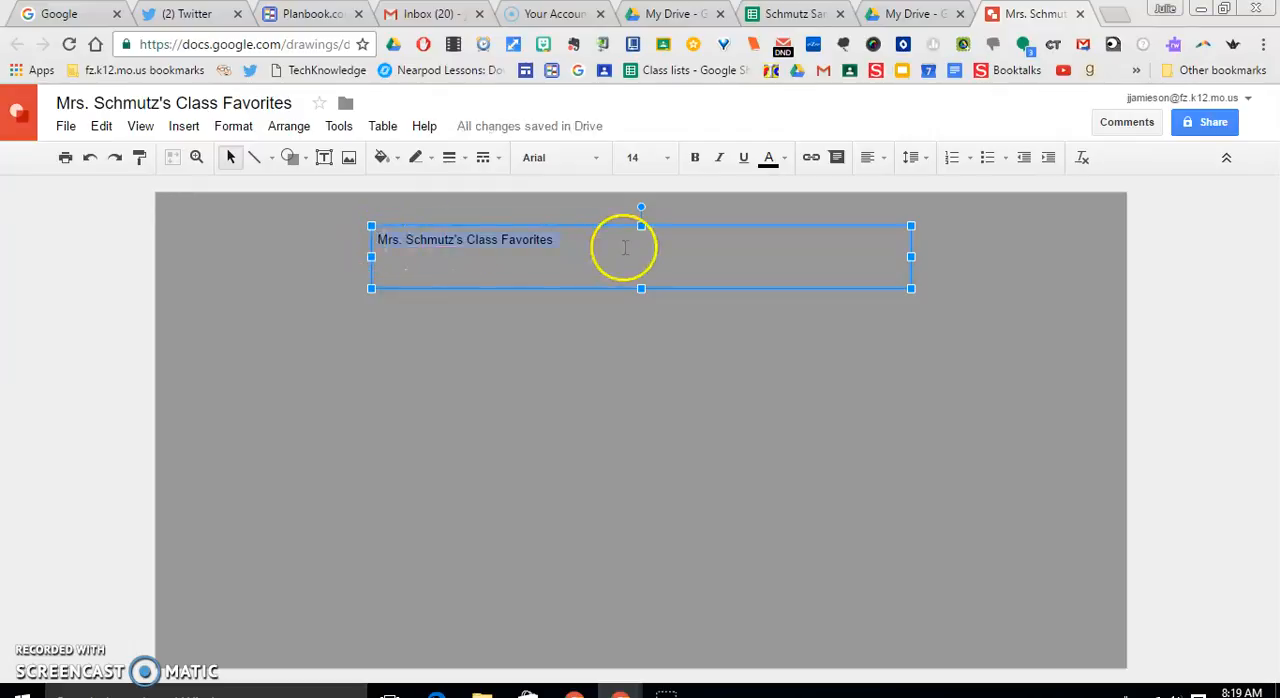
click(666, 157)
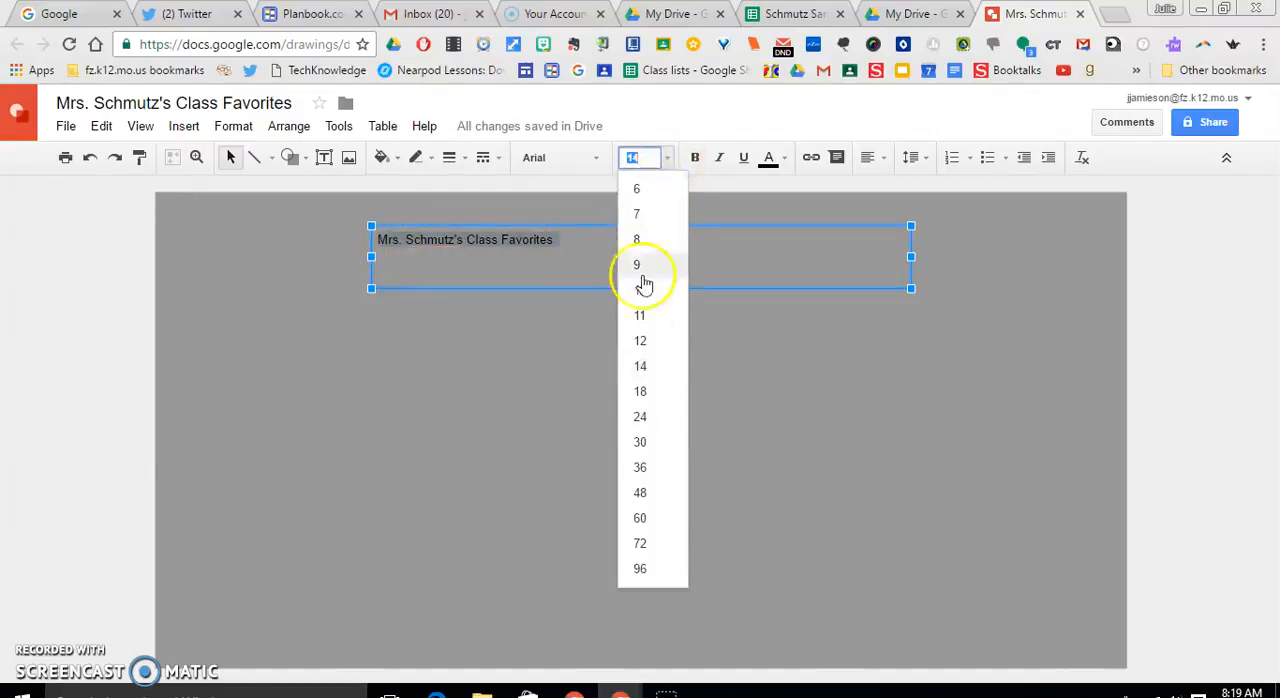
click(640, 492)
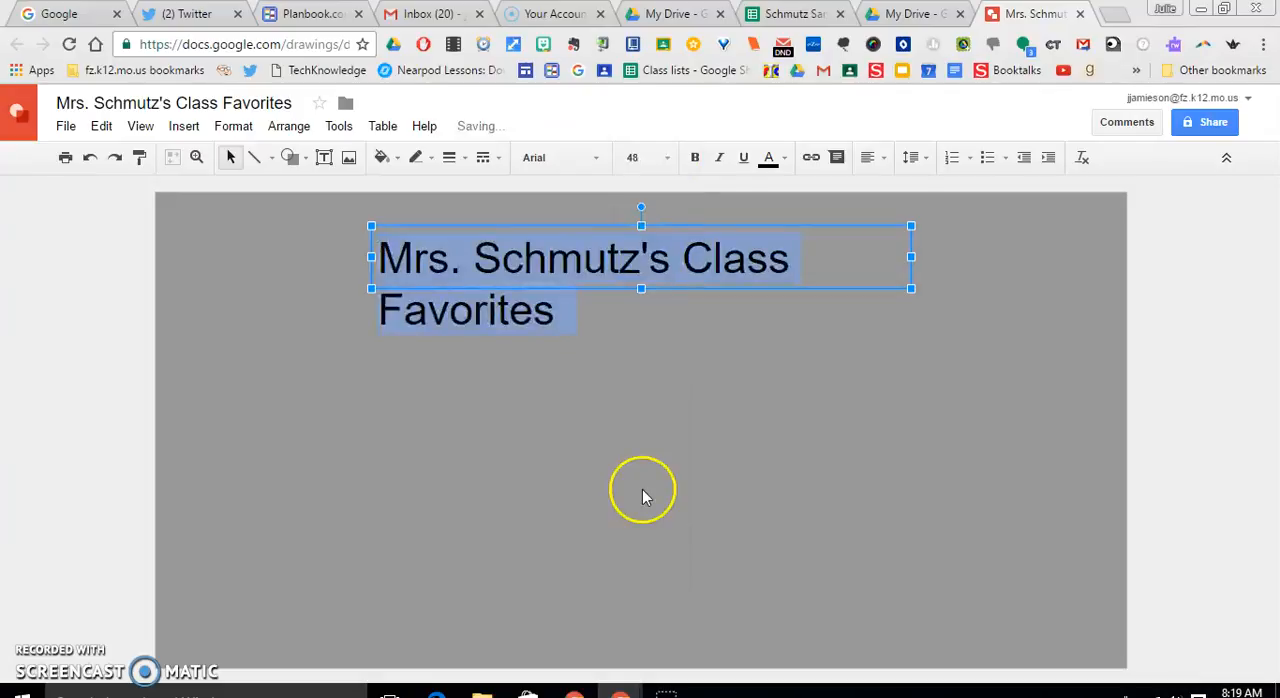
Widen the heading's text box so the text fits on one line, and re-center the box on the canvas
click(911, 255)
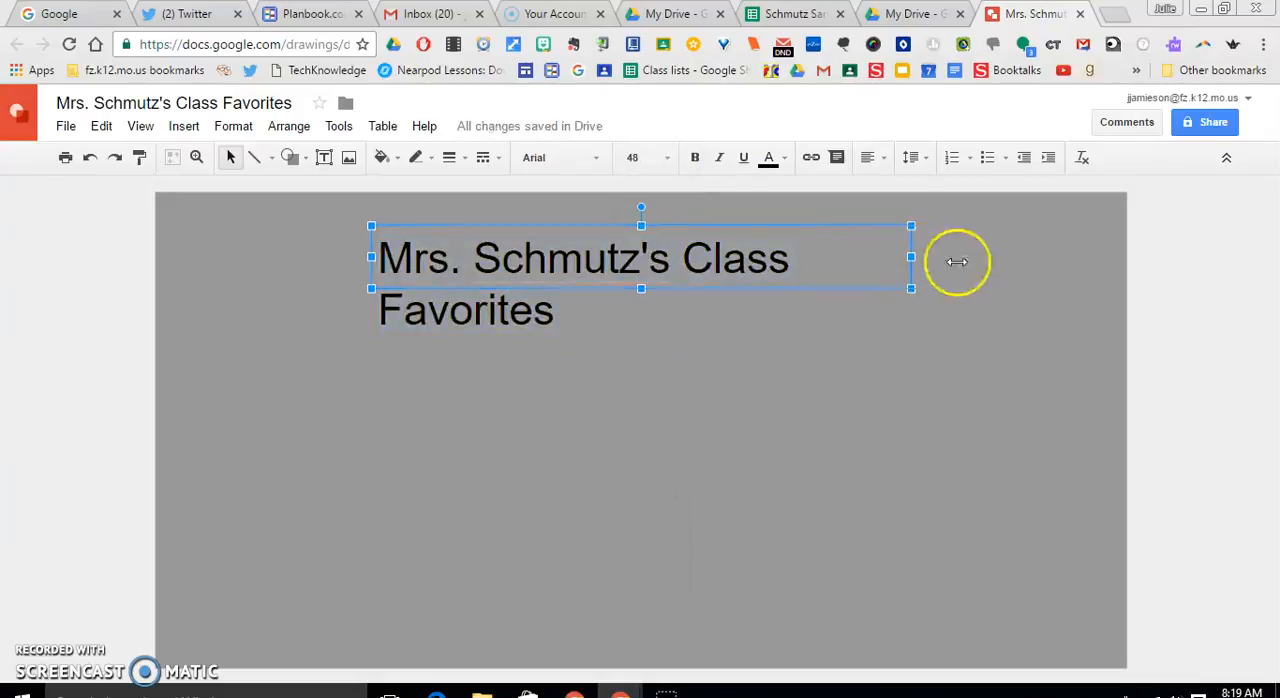
drag(1042, 262, 1036, 264)
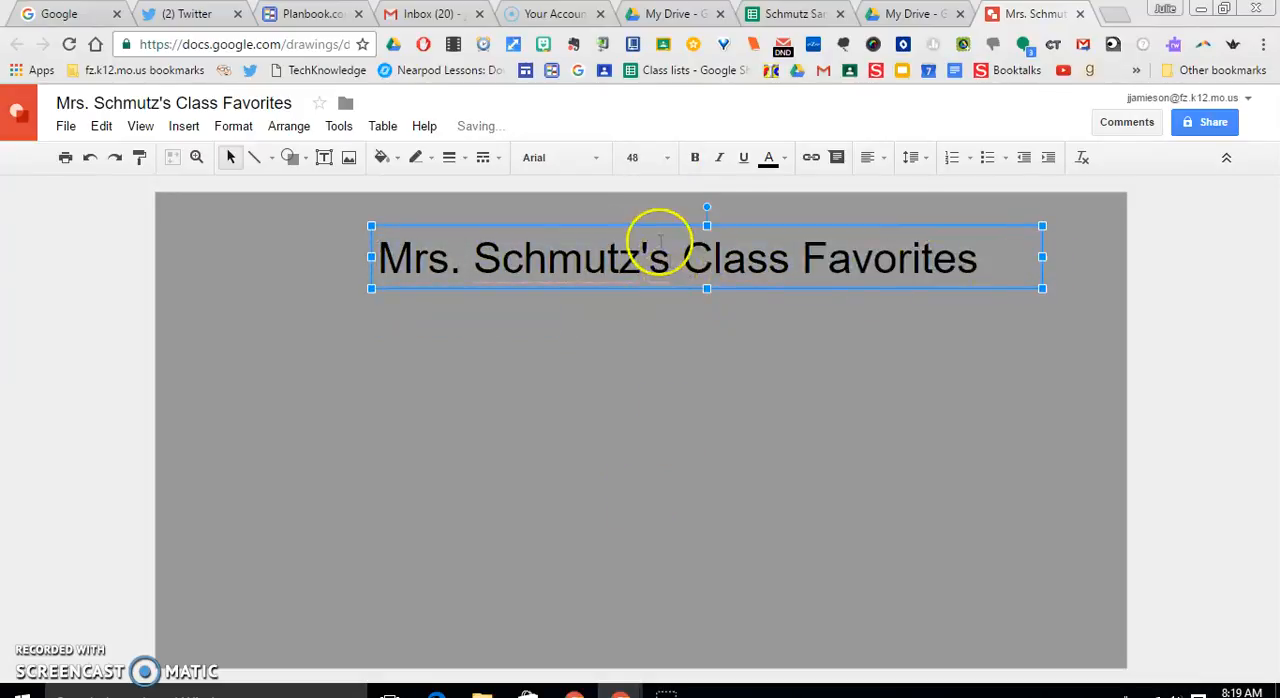
drag(604, 224, 580, 223)
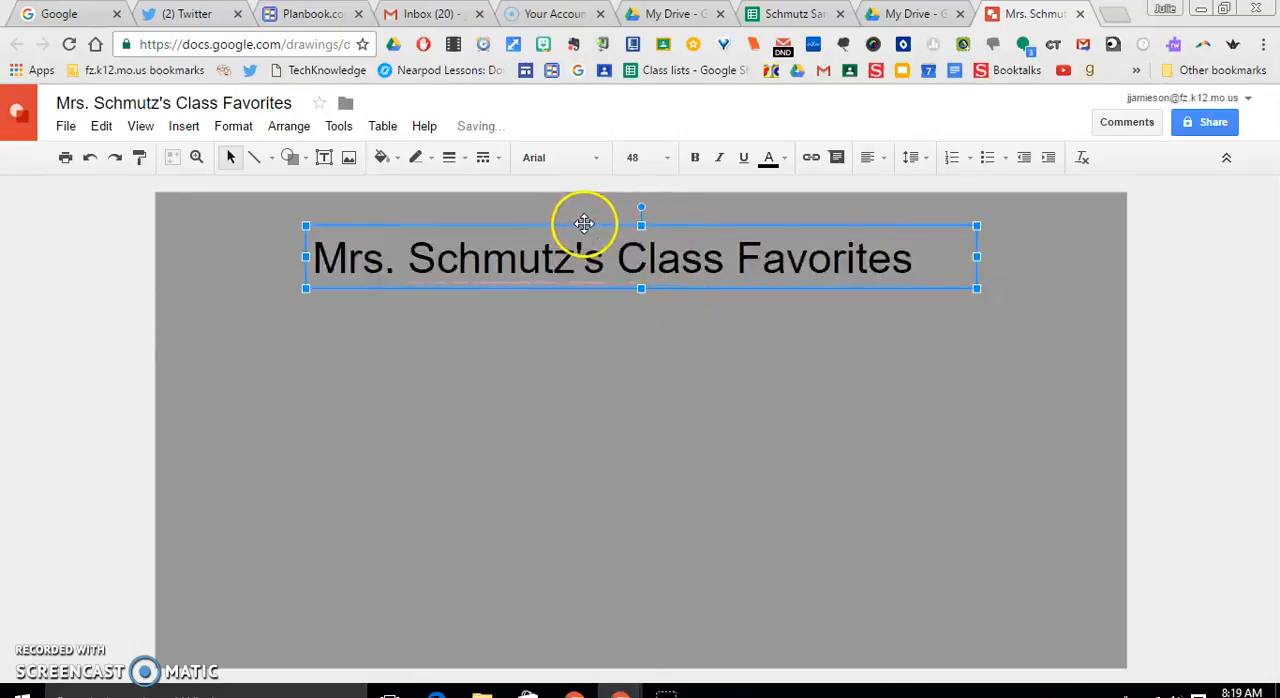
Change the heading's font to Mountains of Christmas and shift its box so the text sits centered on the canvas
click(597, 160)
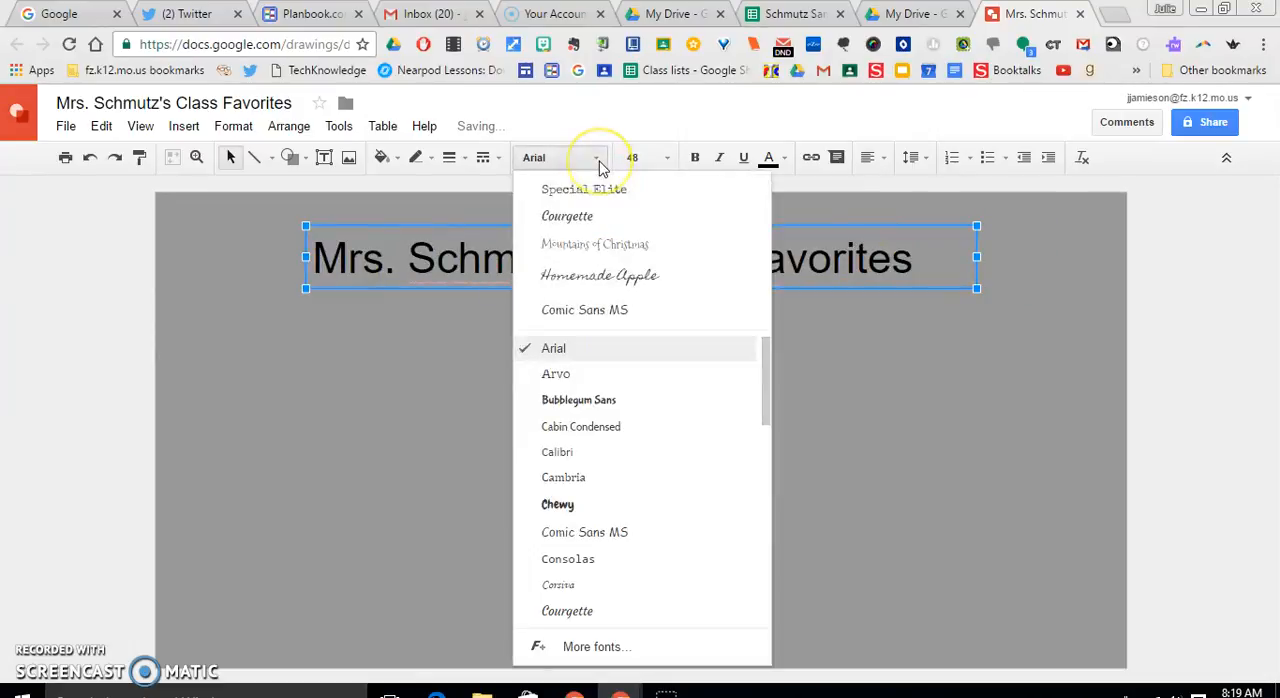
click(598, 247)
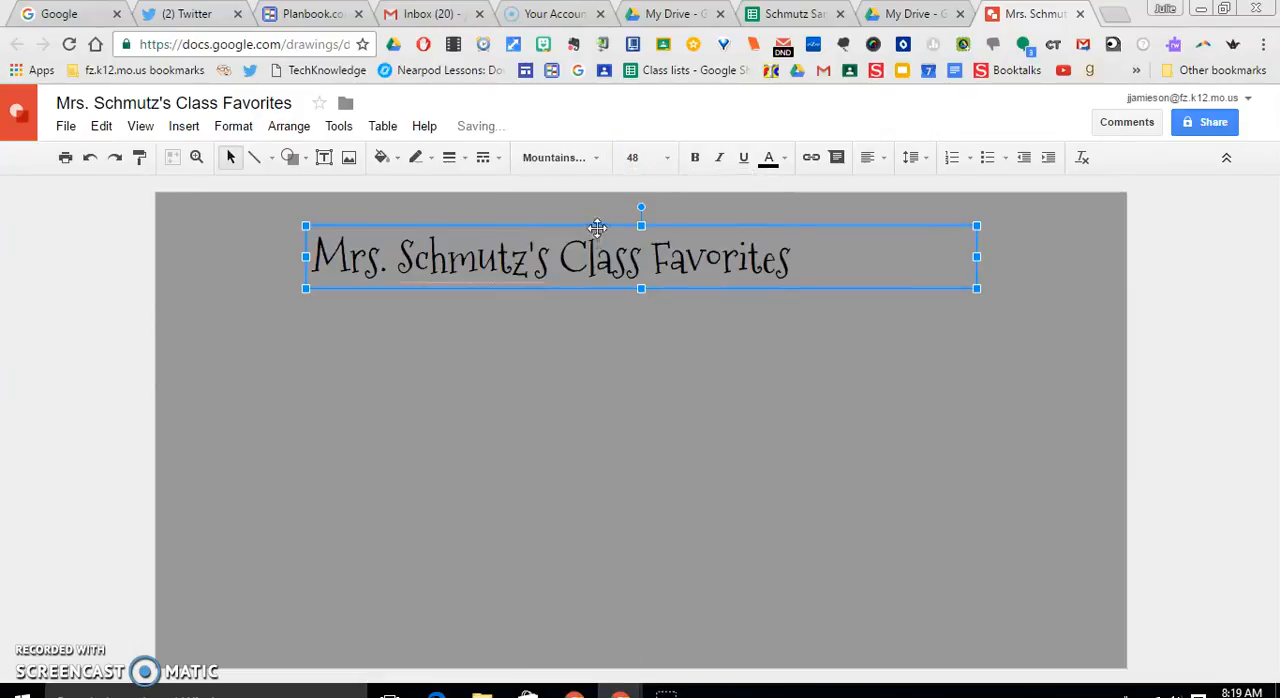
drag(650, 222, 651, 218)
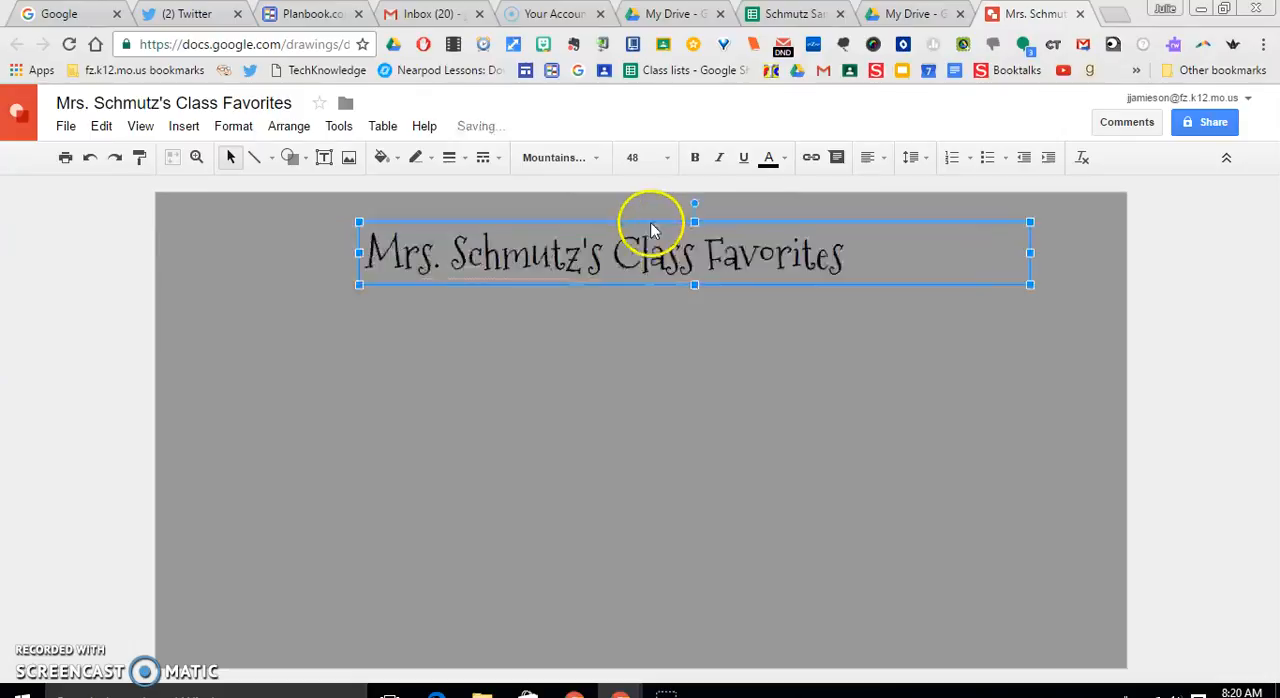
Color the heading text dark green and make it bold
click(788, 163)
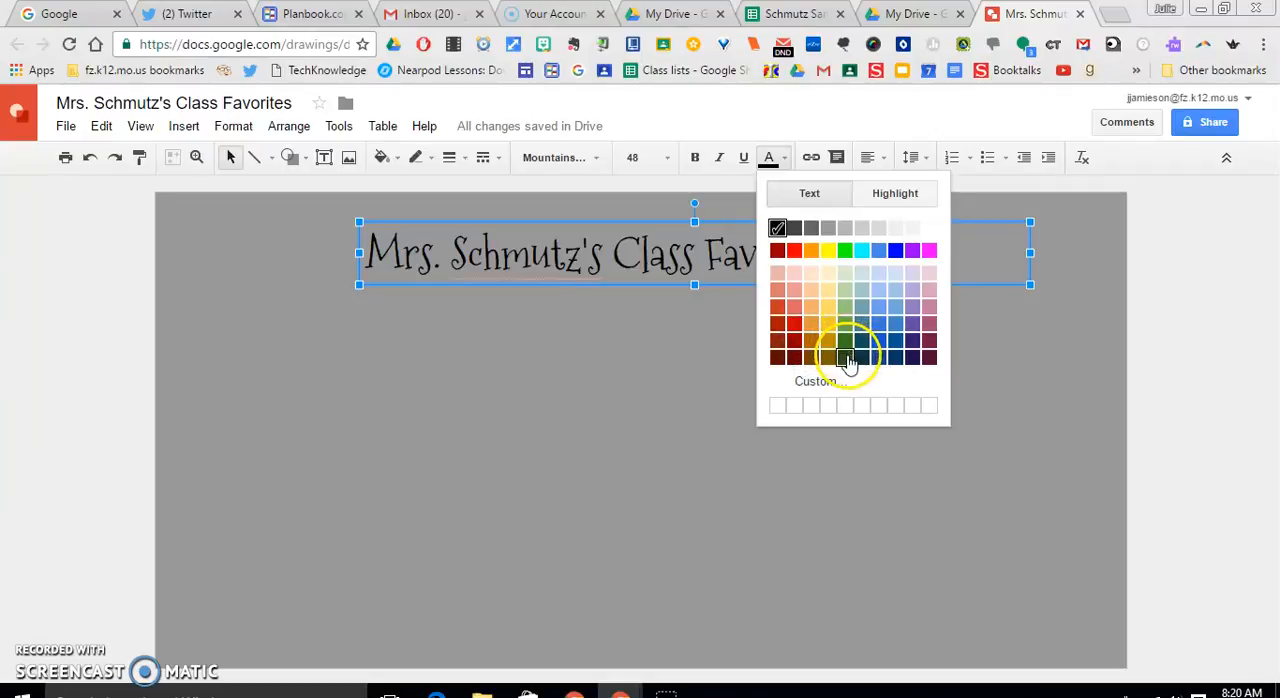
click(846, 343)
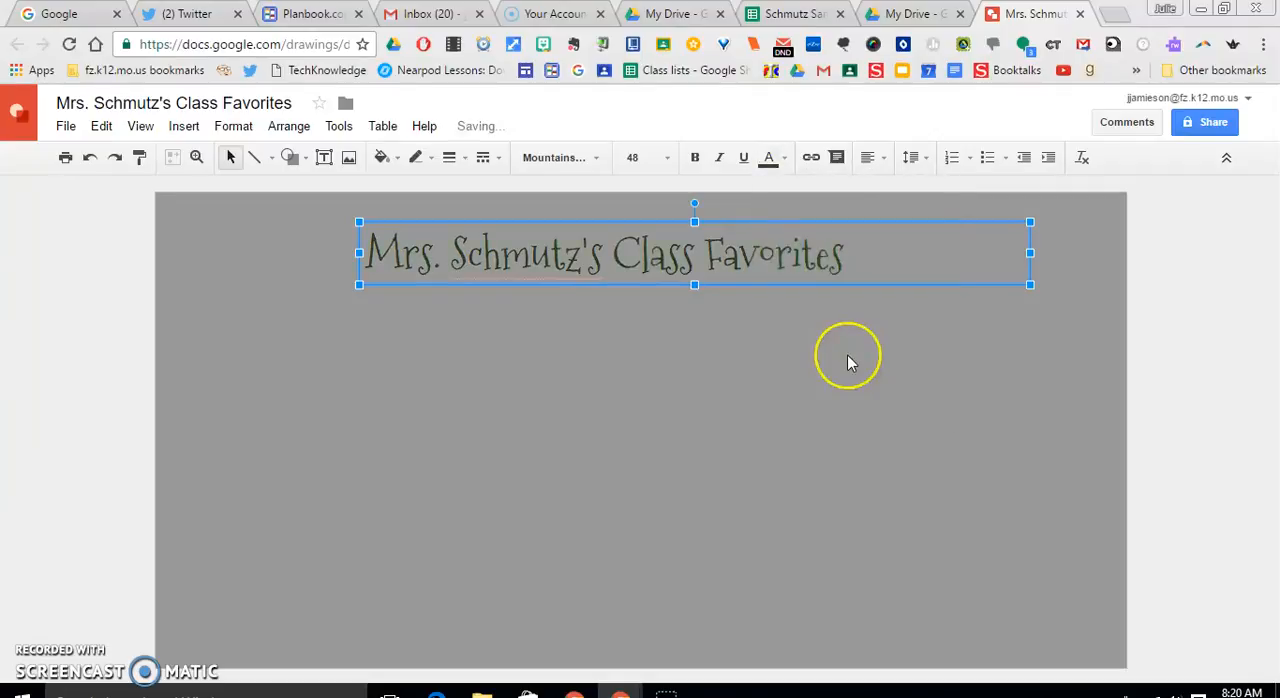
click(697, 160)
click(676, 340)
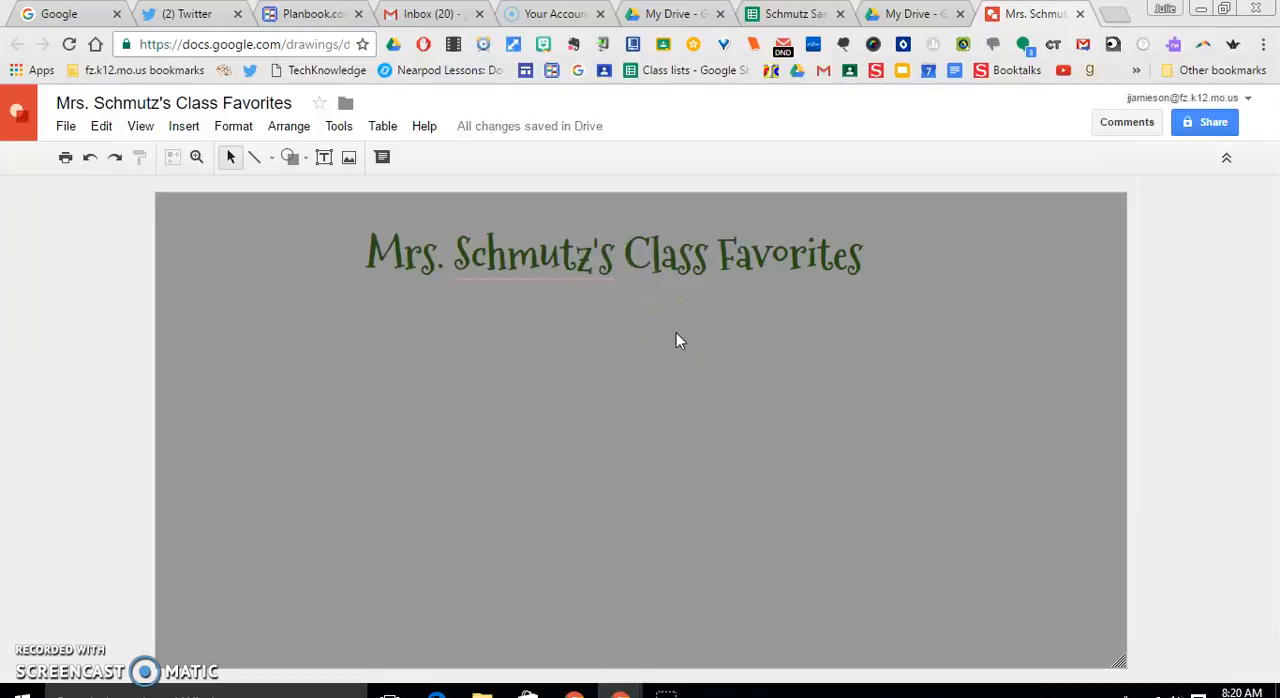
Copy the Favorite Pizza Toppings chart from the Sample Survey (Responses) spreadsheet in Google Sheets and return to the class favorites drawing
click(782, 14)
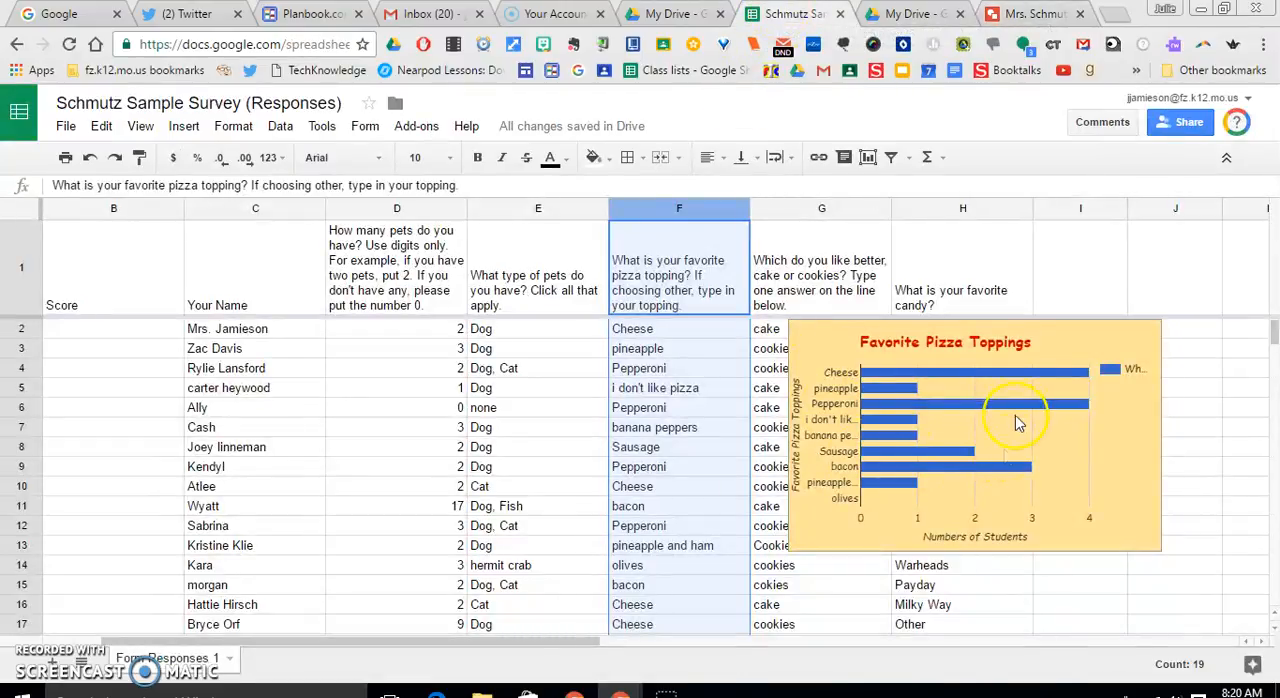
click(1137, 338)
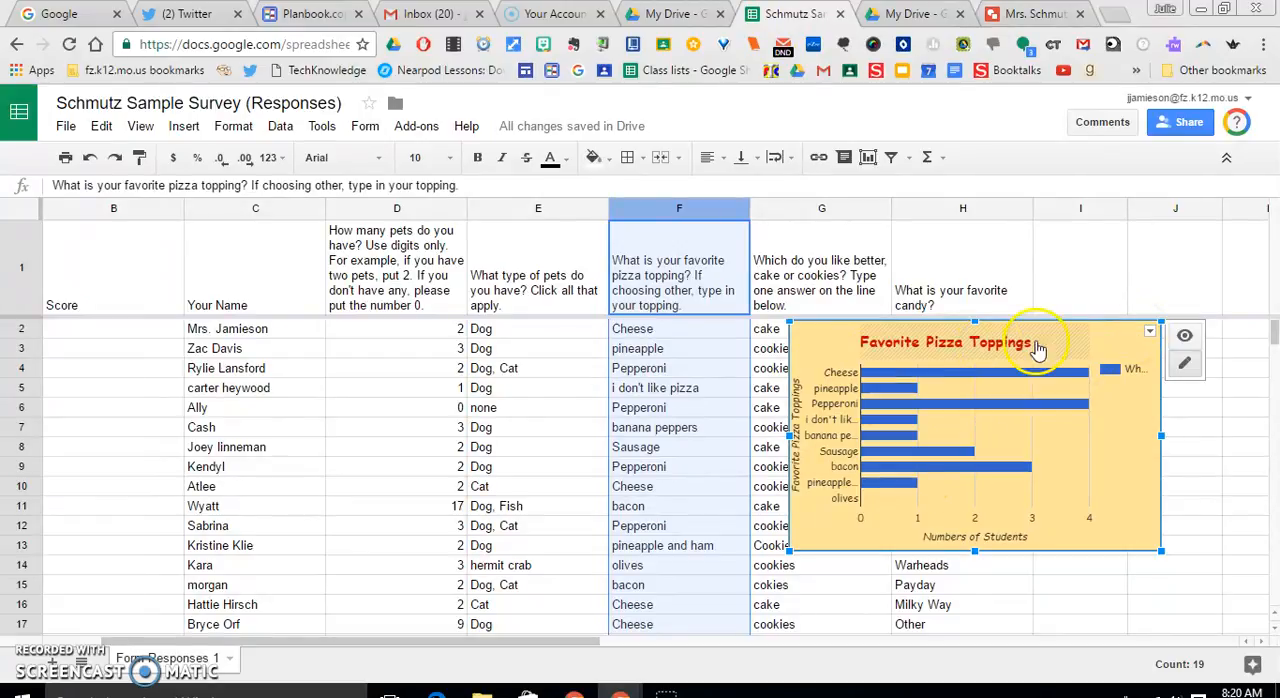
click(1149, 334)
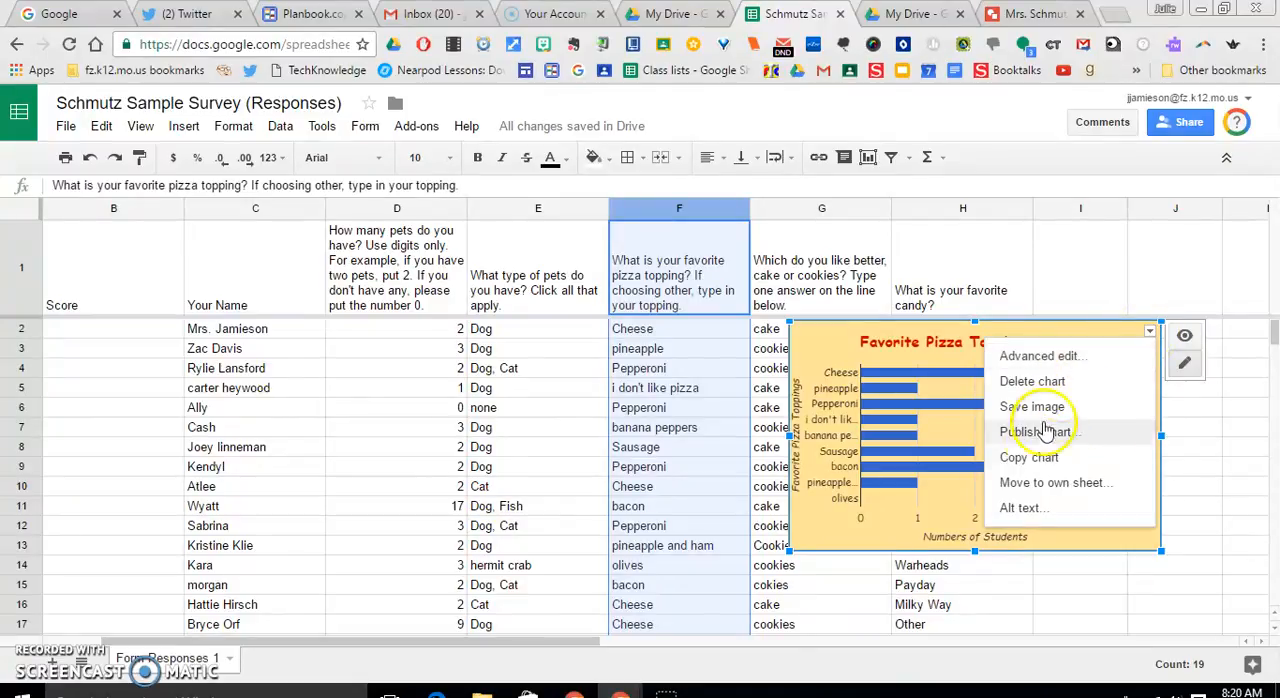
click(1030, 458)
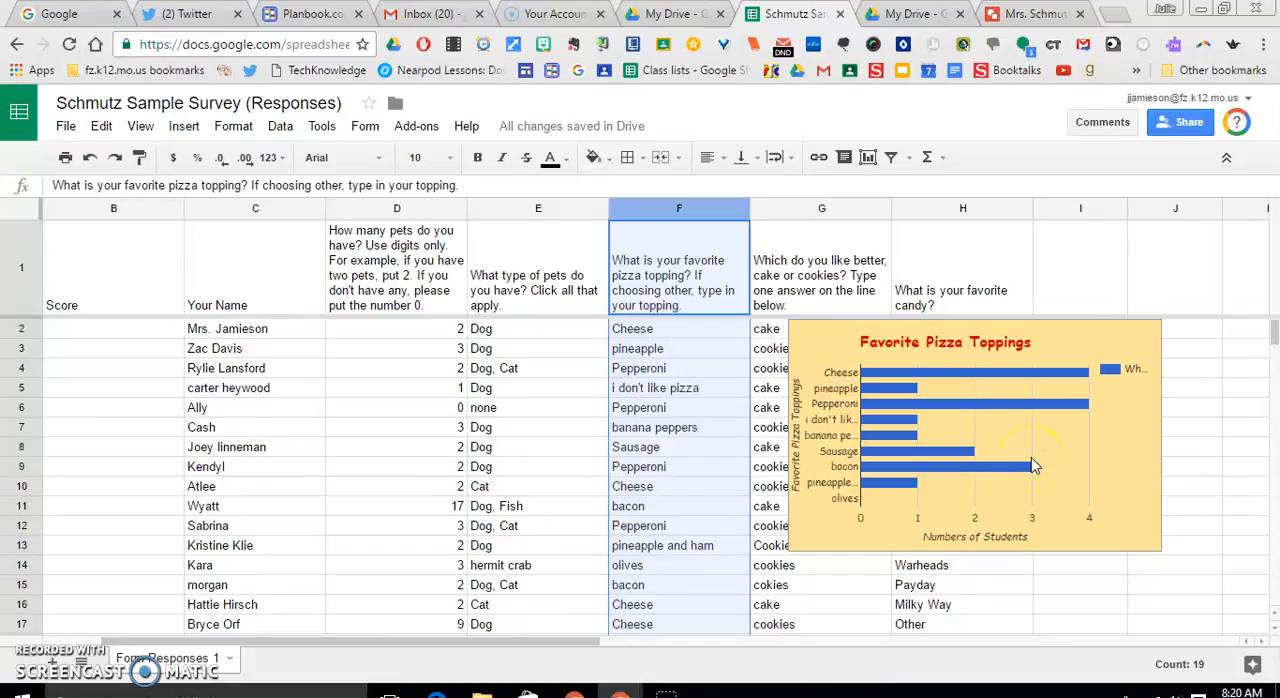
click(1012, 20)
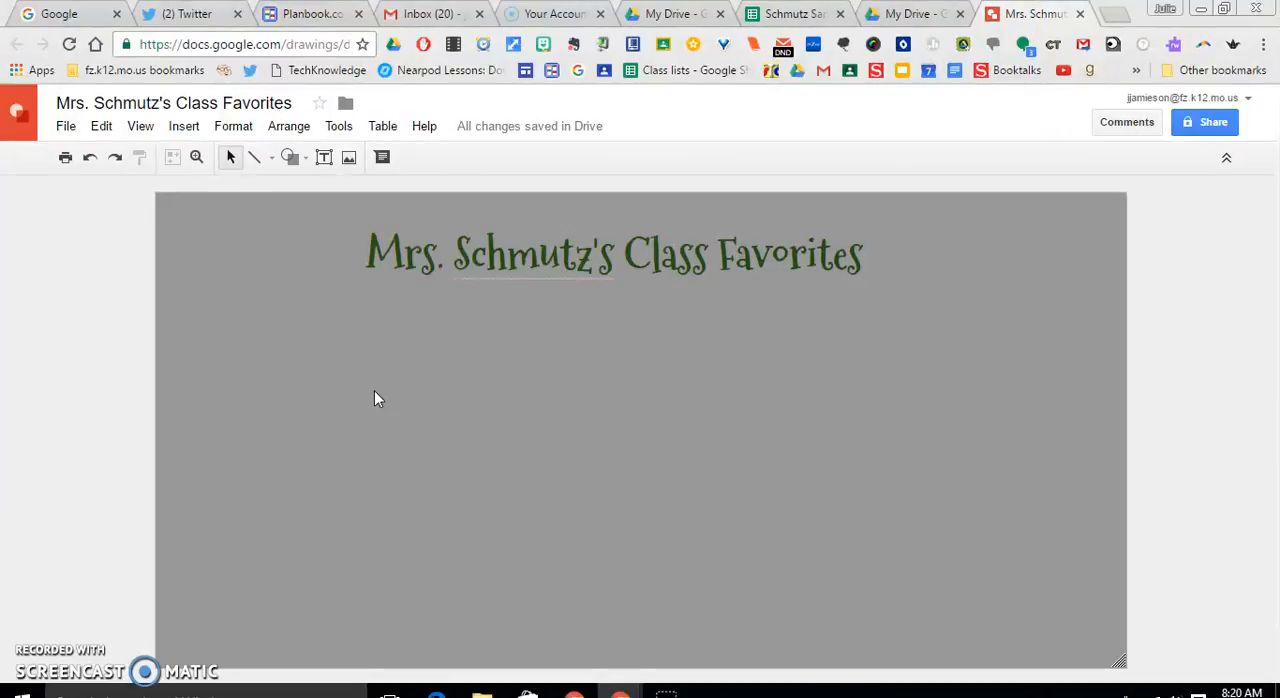
Paste the Favorite Pizza Toppings chart into the drawing, linked to its spreadsheet, and move it in from the canvas's left edge
key(ctrl+v)
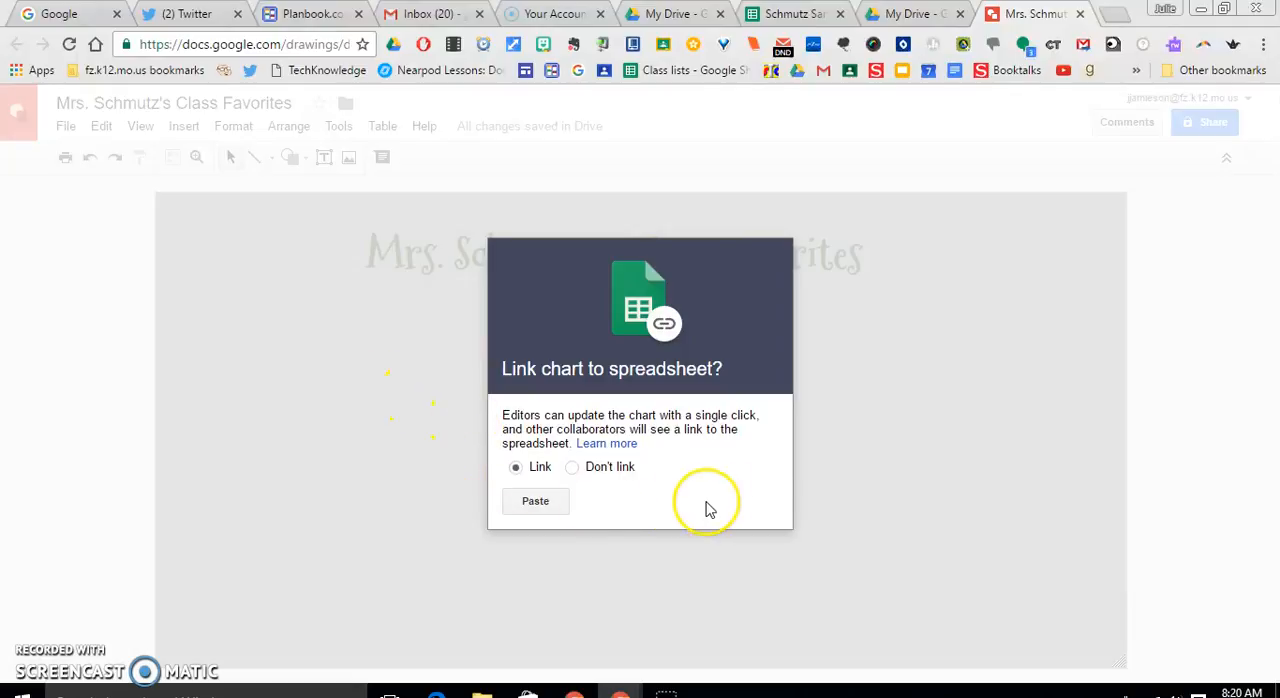
click(535, 502)
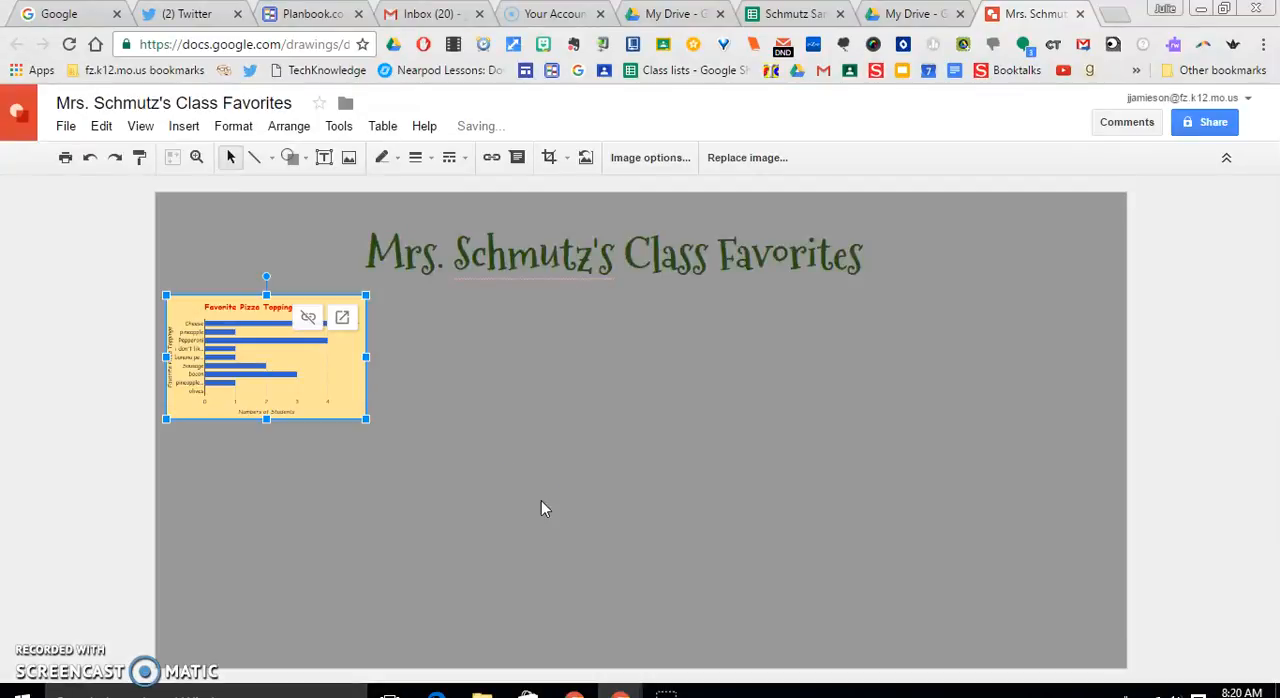
drag(307, 367, 353, 445)
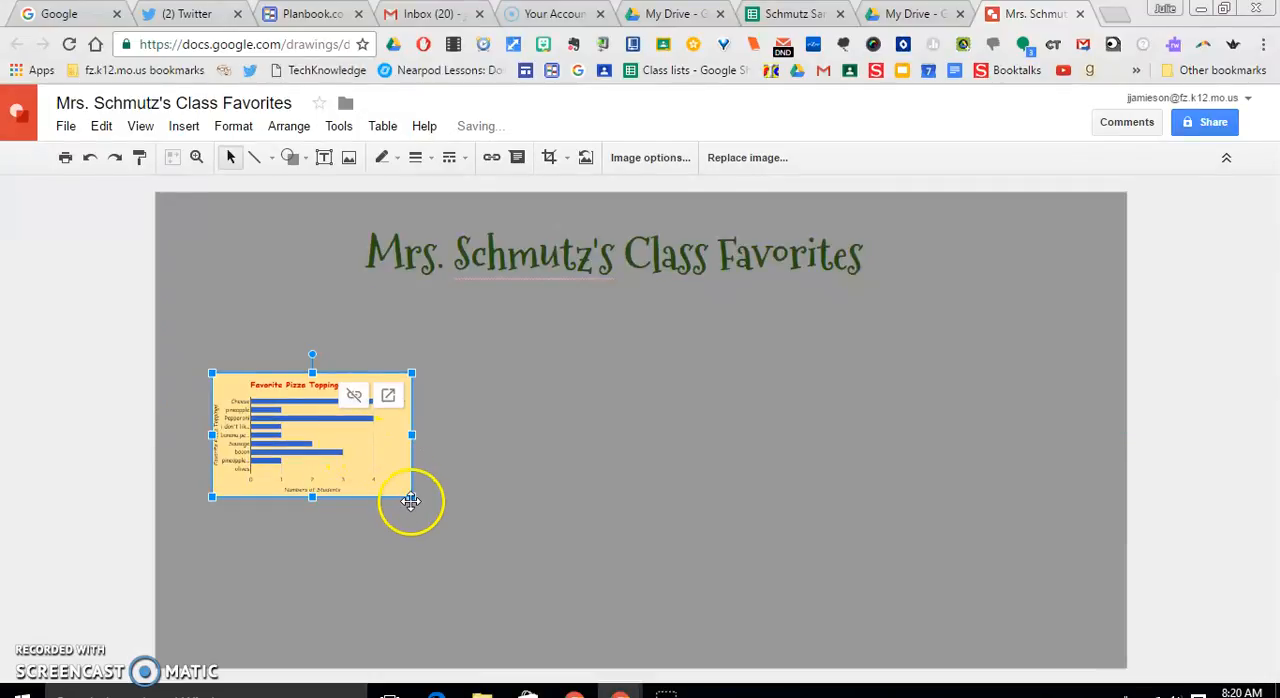
Enlarge the pizza toppings chart to about twice its pasted size and place it below the heading near the canvas's left edge
drag(411, 500, 534, 541)
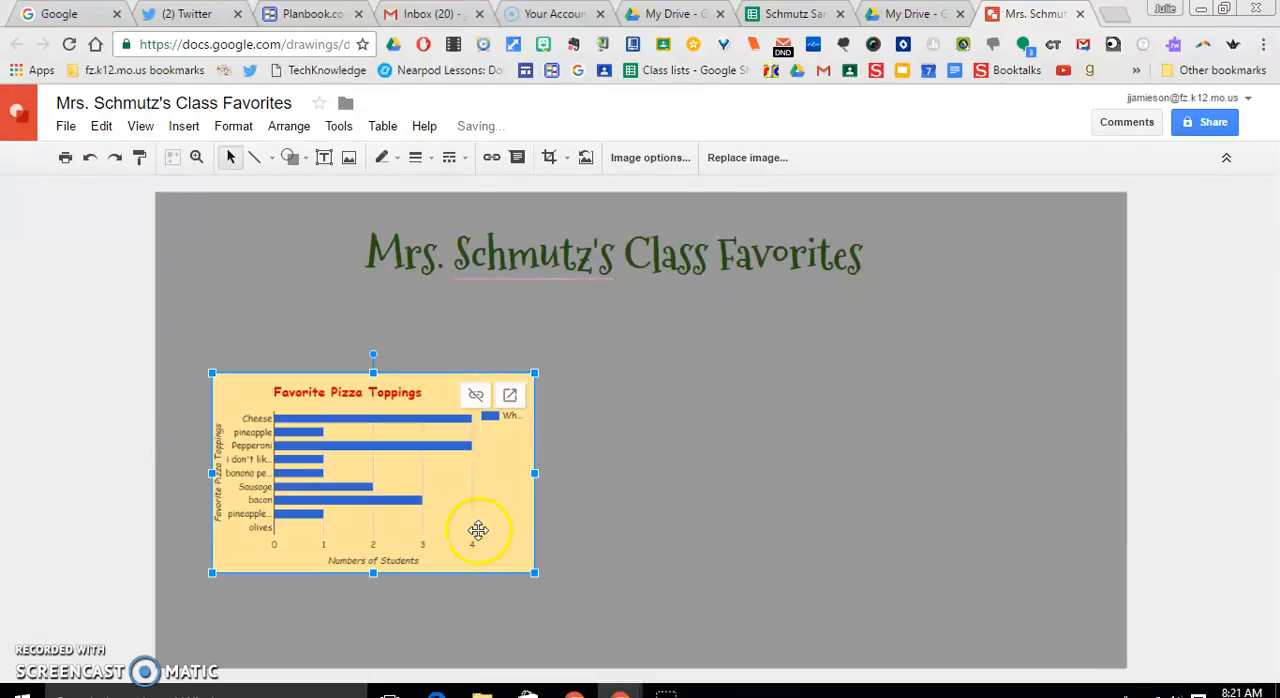
drag(536, 373, 620, 319)
click(663, 449)
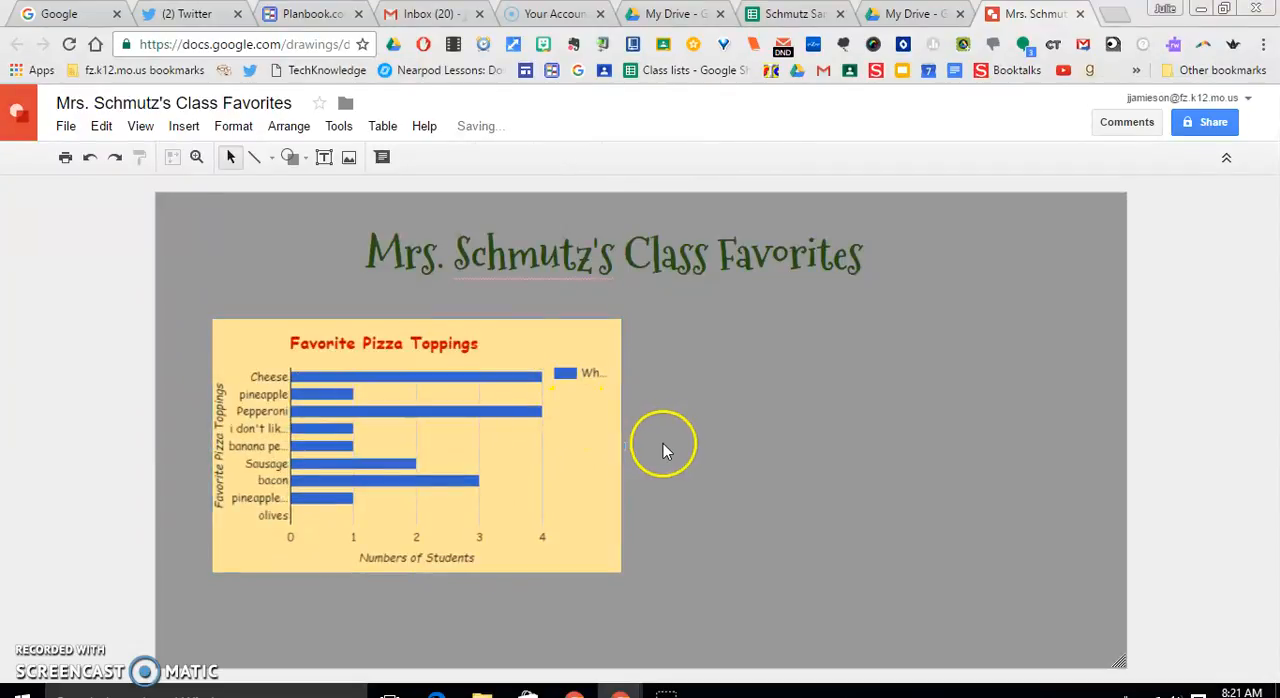
drag(486, 426, 445, 412)
click(633, 480)
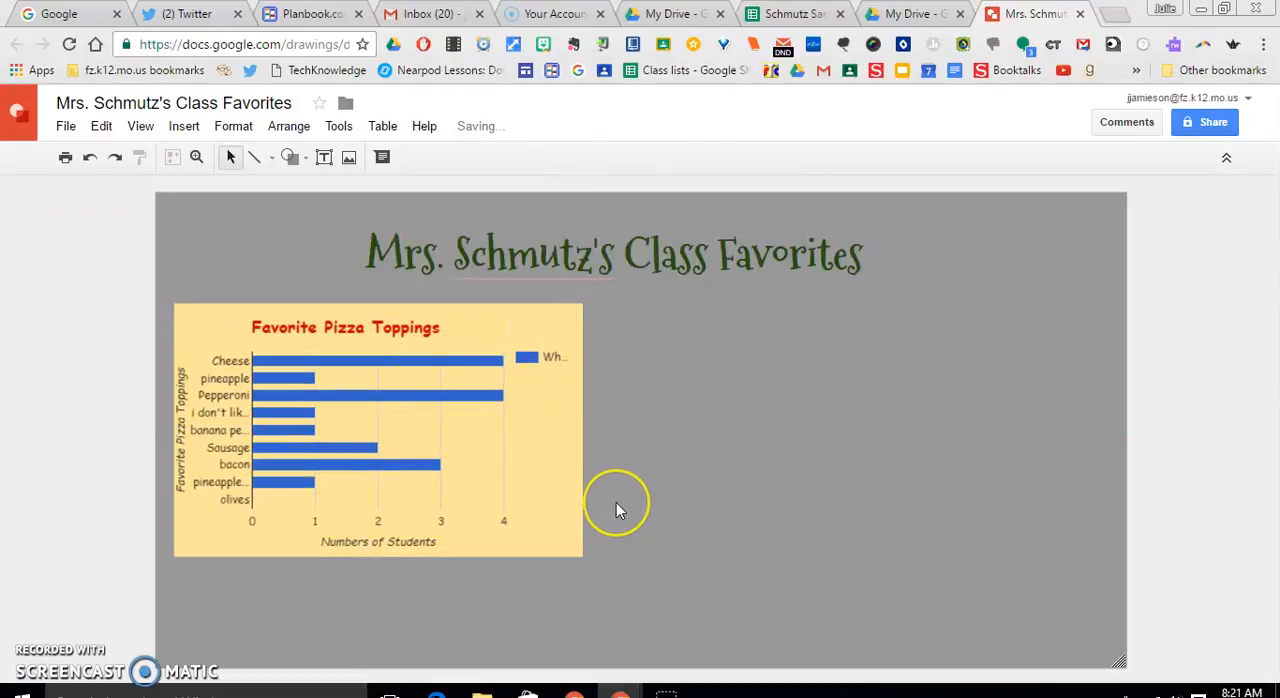